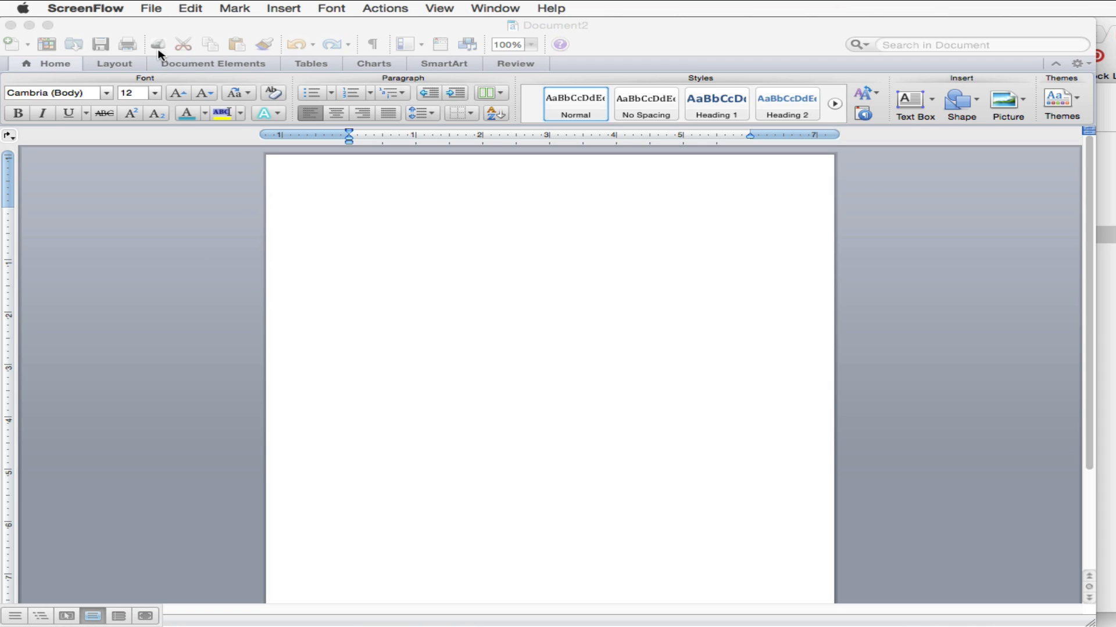
Step: Switch to Word and insert a plain rectangle shape near the upper-left corner of the blank page
left_click(156, 9)
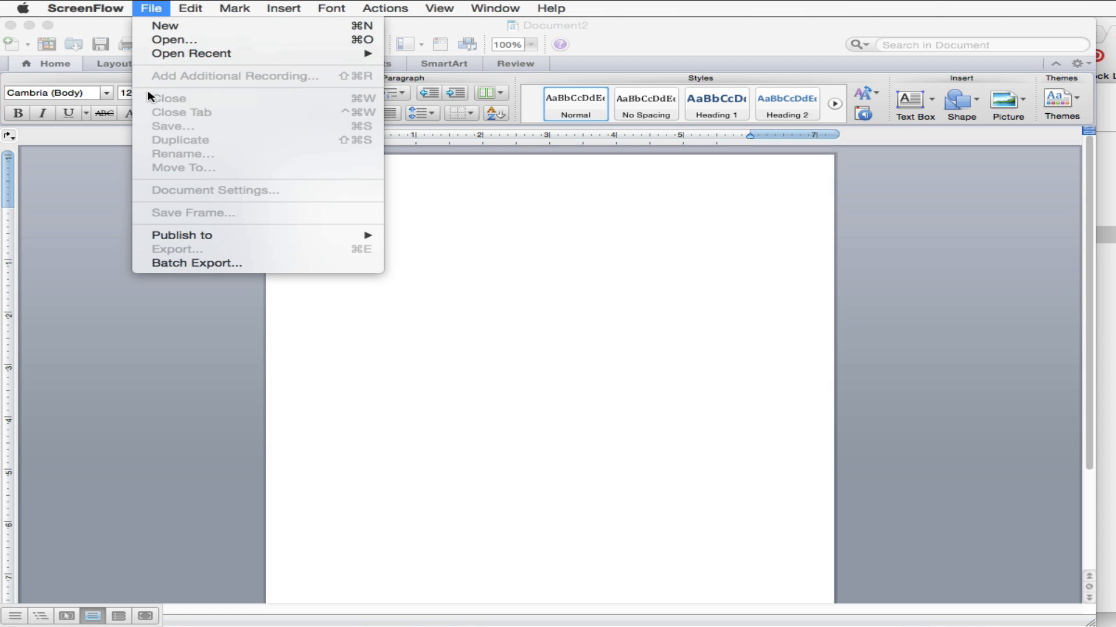
left_click(66, 233)
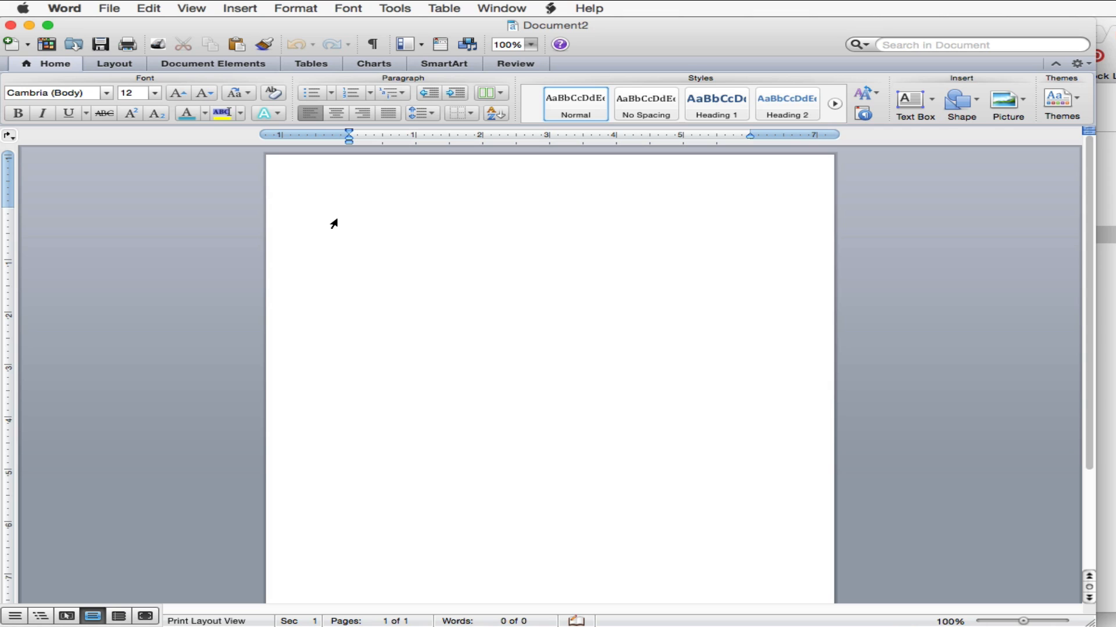
left_click(254, 9)
mouse_move(273, 71)
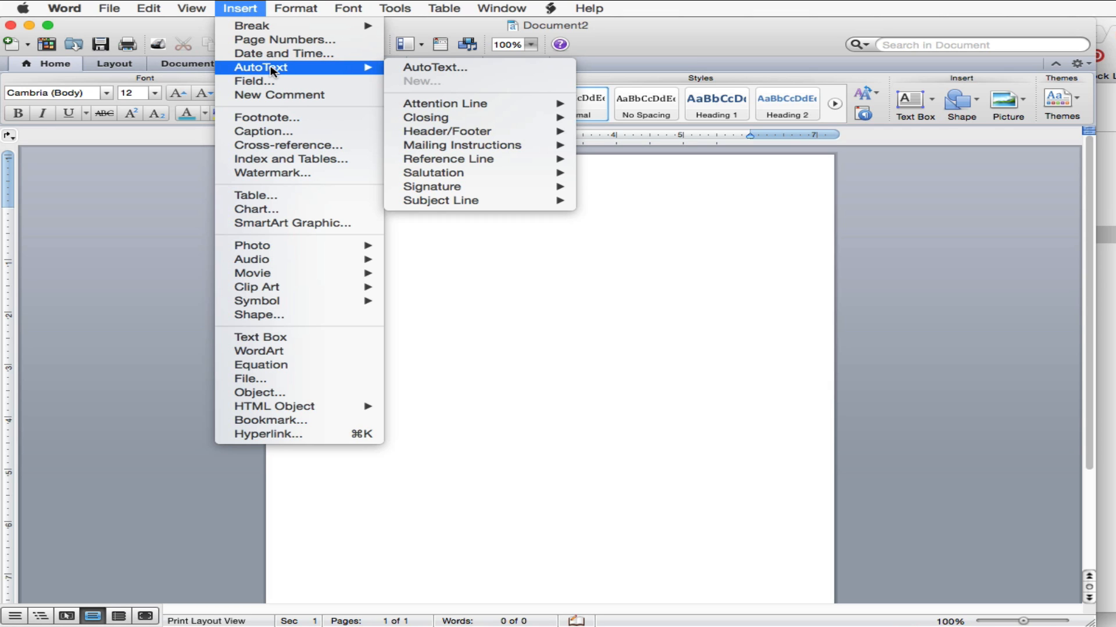
left_click(325, 316)
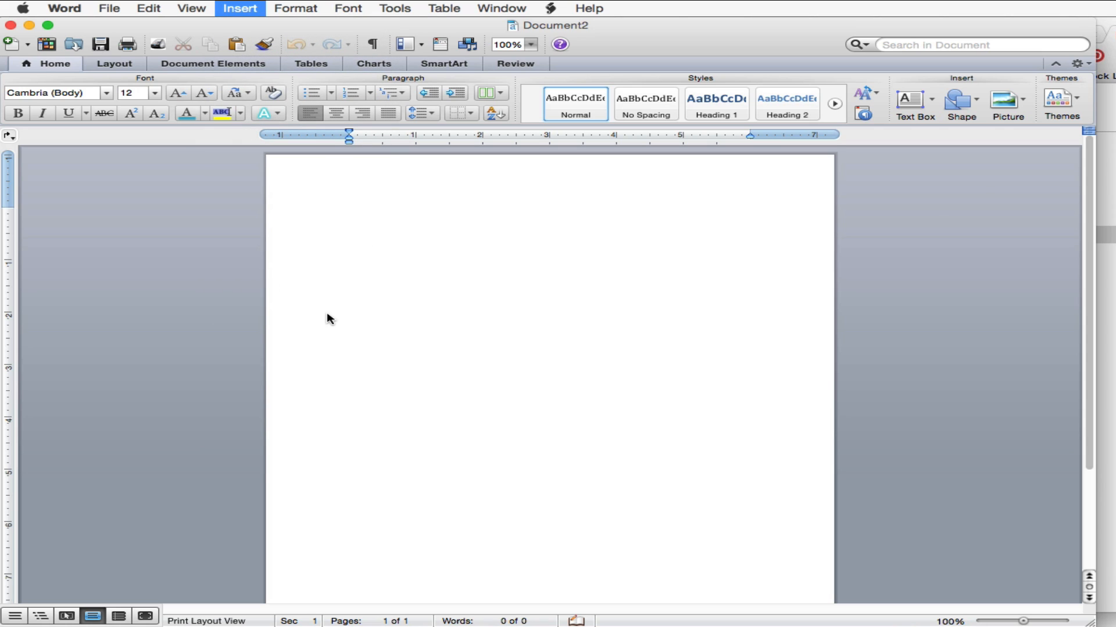
left_click(972, 269)
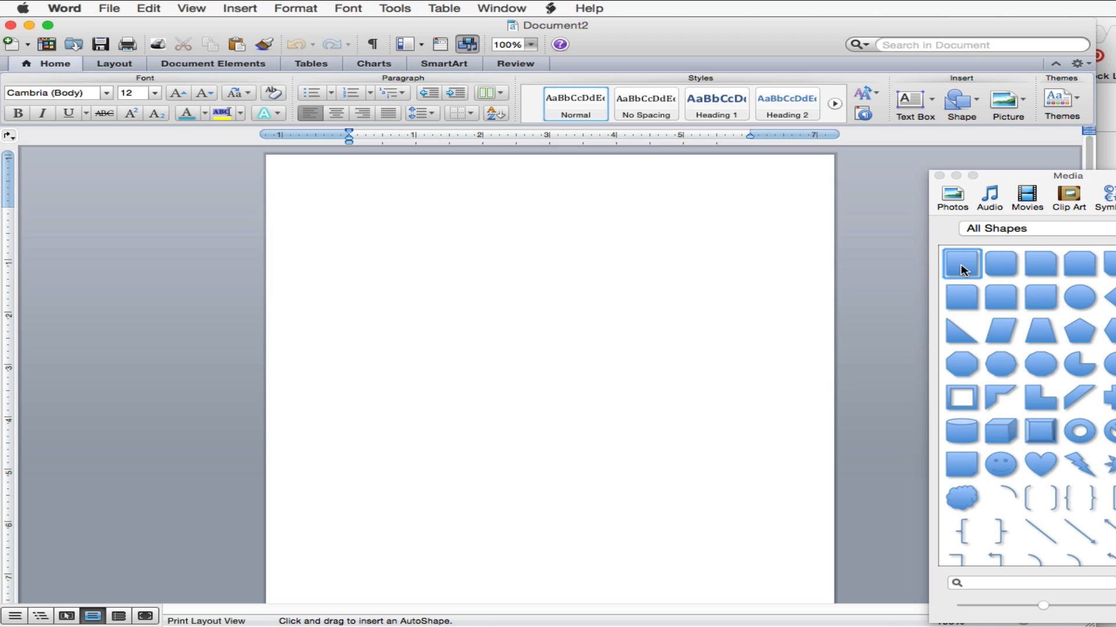
left_click_drag(962, 270, 344, 216)
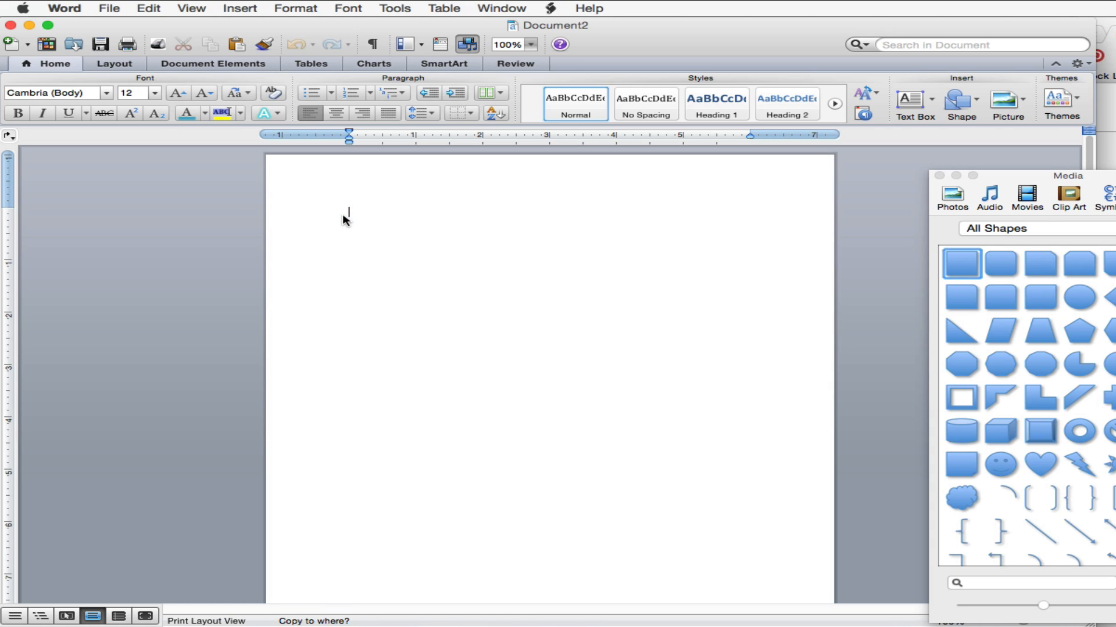
Step: Set the shape's absolute height and width to 2.875 inches each
right_click(363, 231)
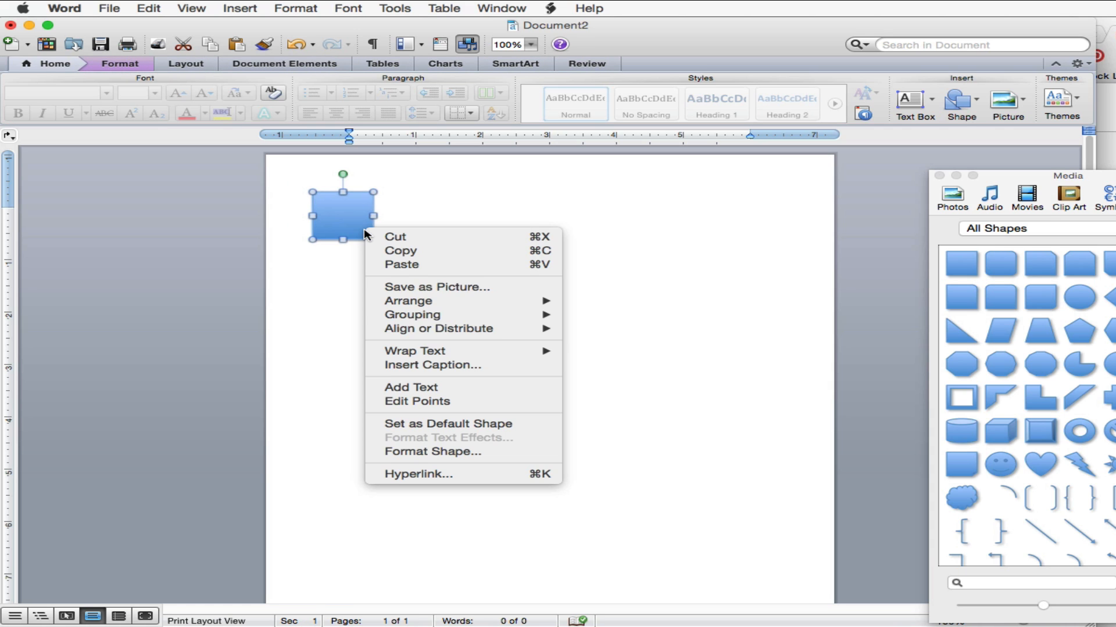
left_click(503, 455)
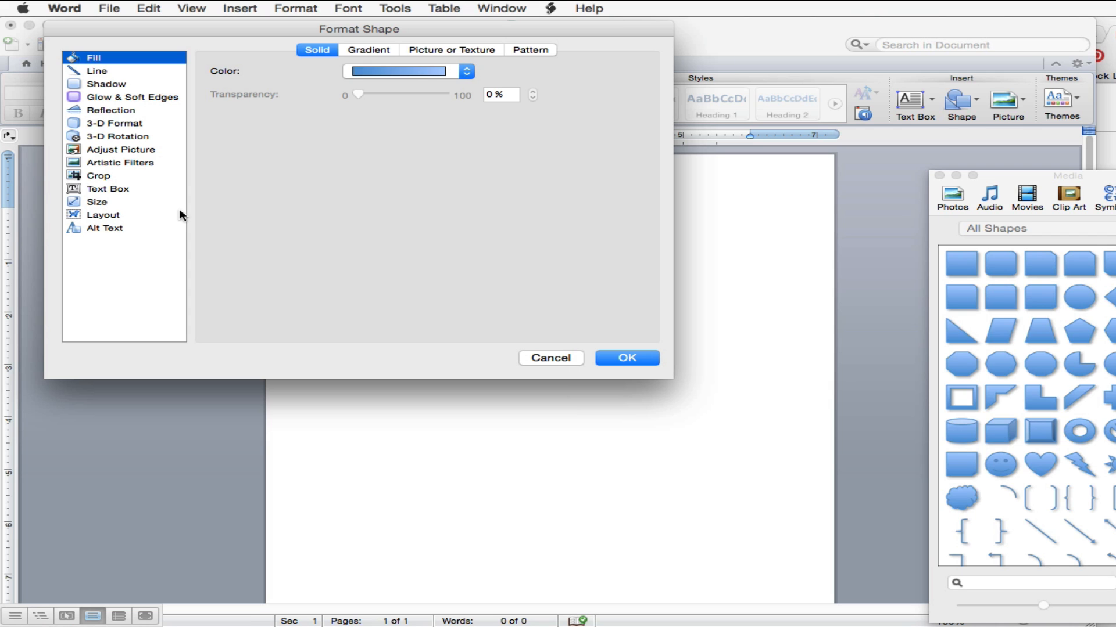
left_click(113, 202)
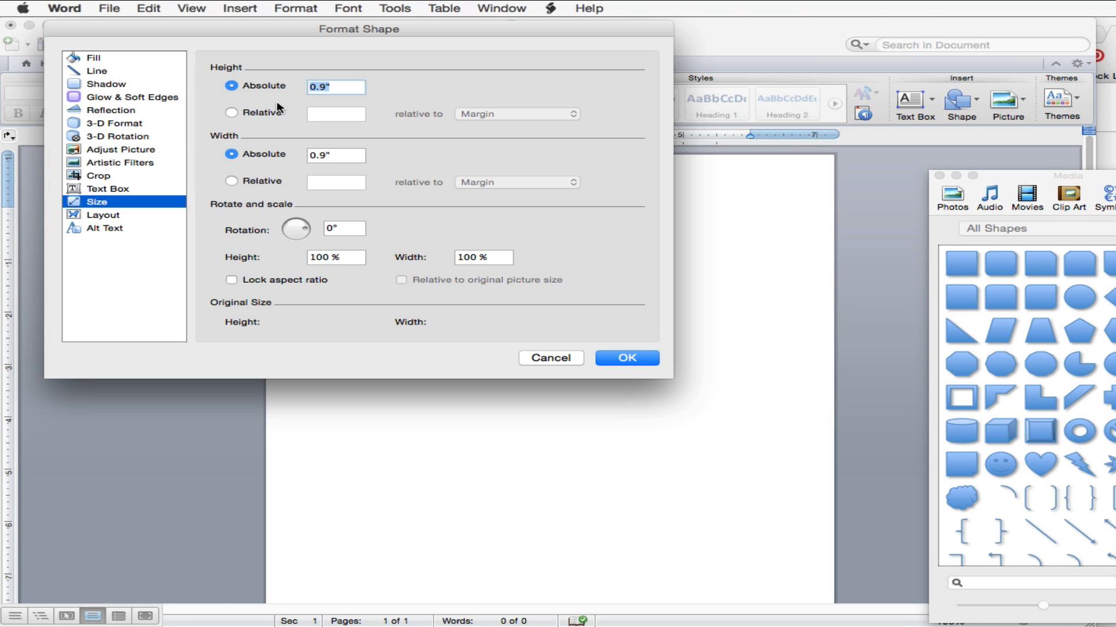
type("2.875")
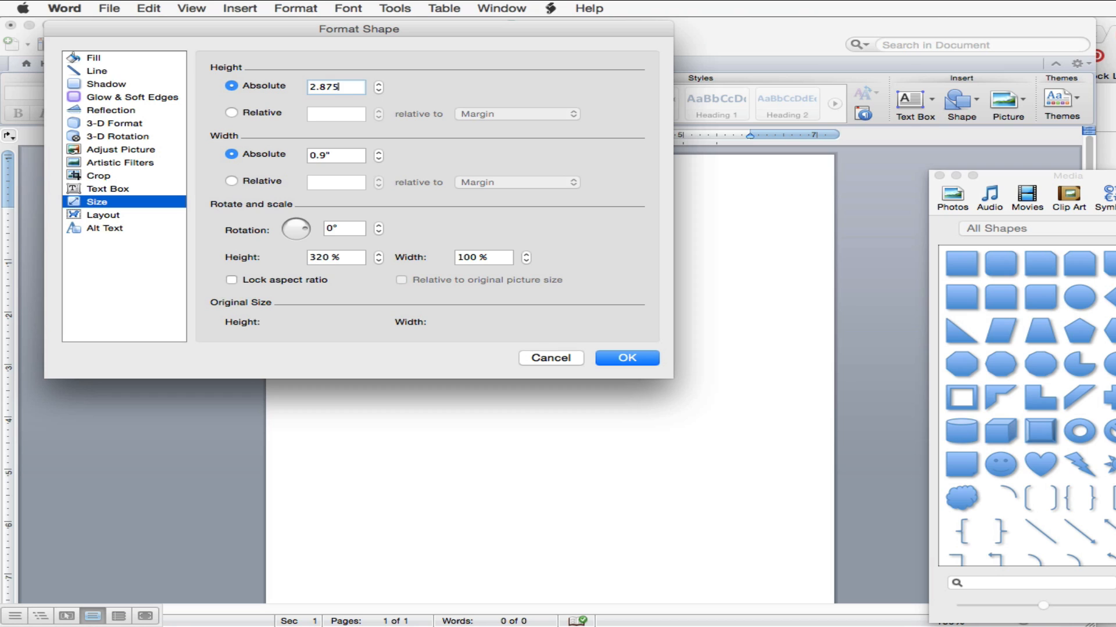
key("Tab")
type("2.875")
key("Tab")
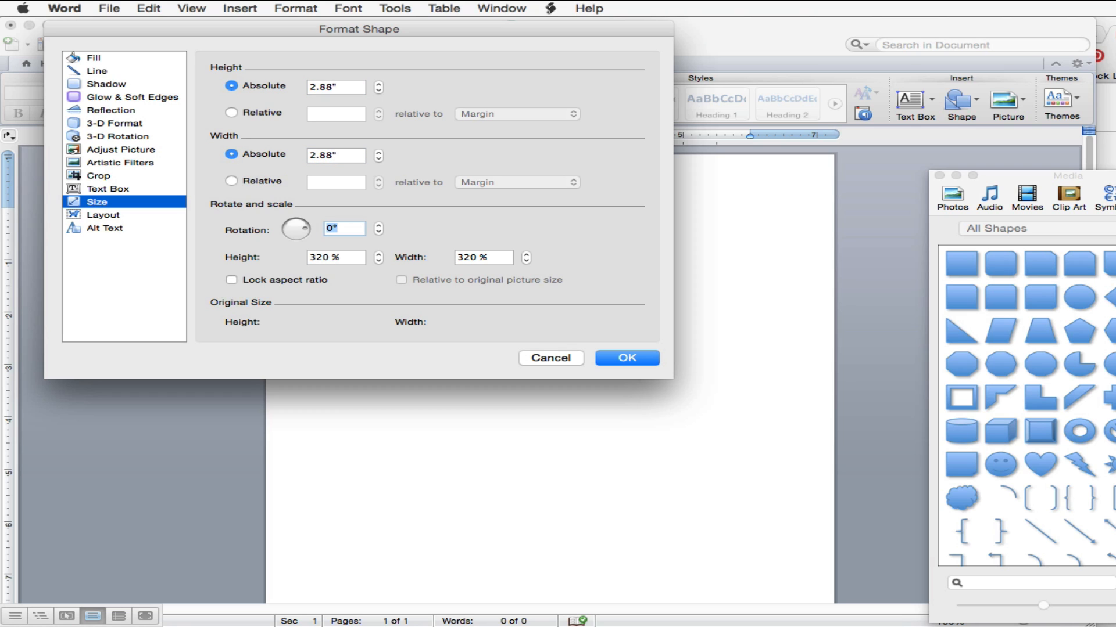
left_click(644, 365)
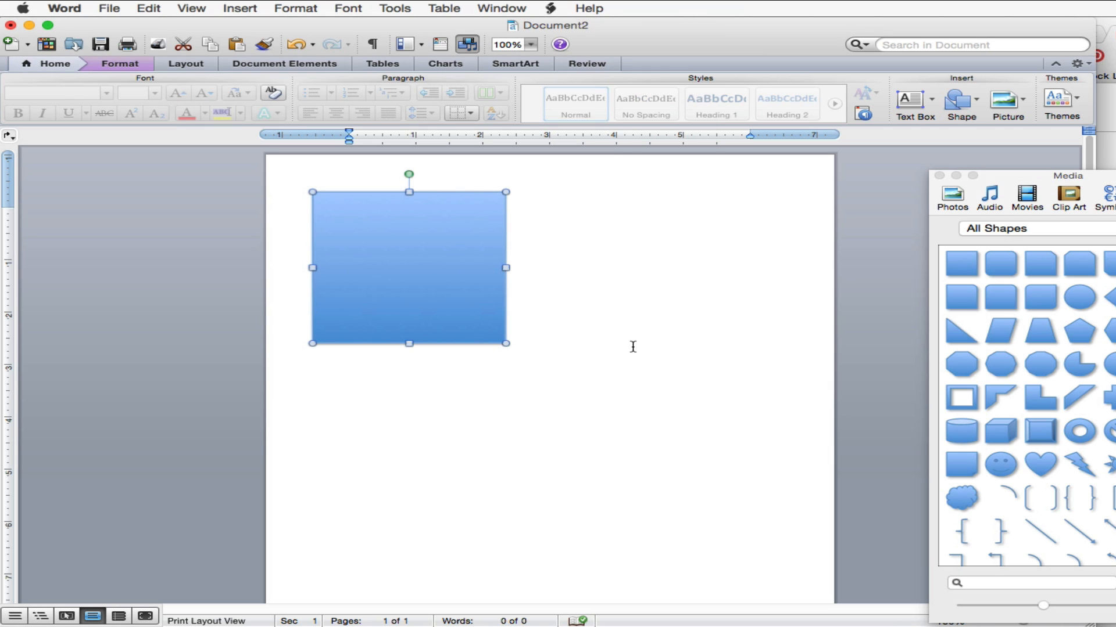
Step: Format the square with a solid white fill and a solid black outline
scroll(368, 252, "down", 1)
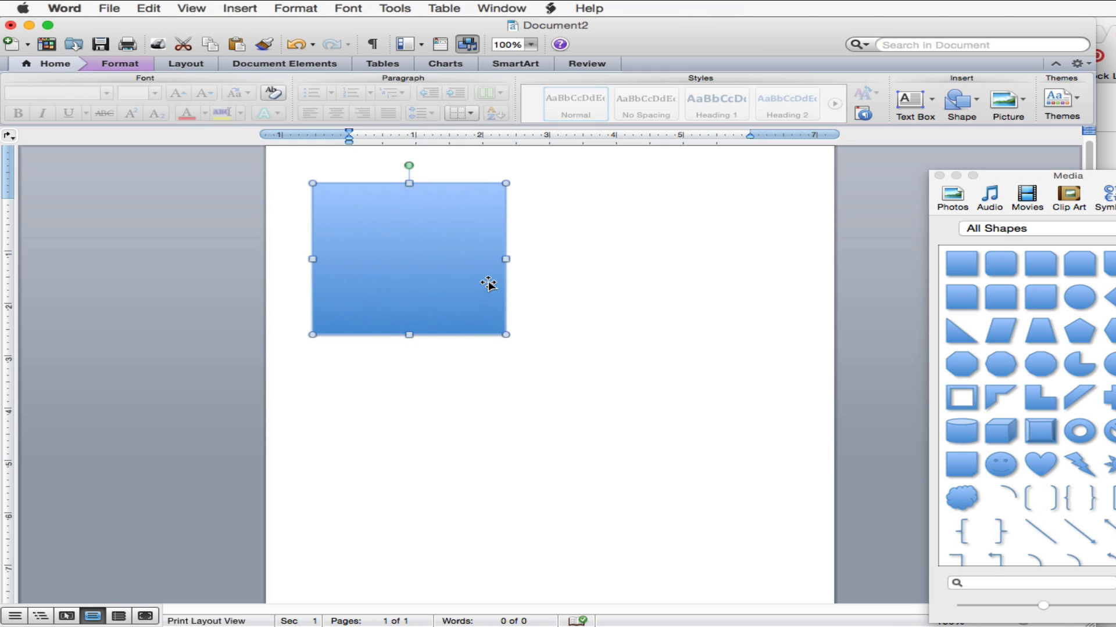
scroll(488, 284, "up", 1)
right_click(389, 244)
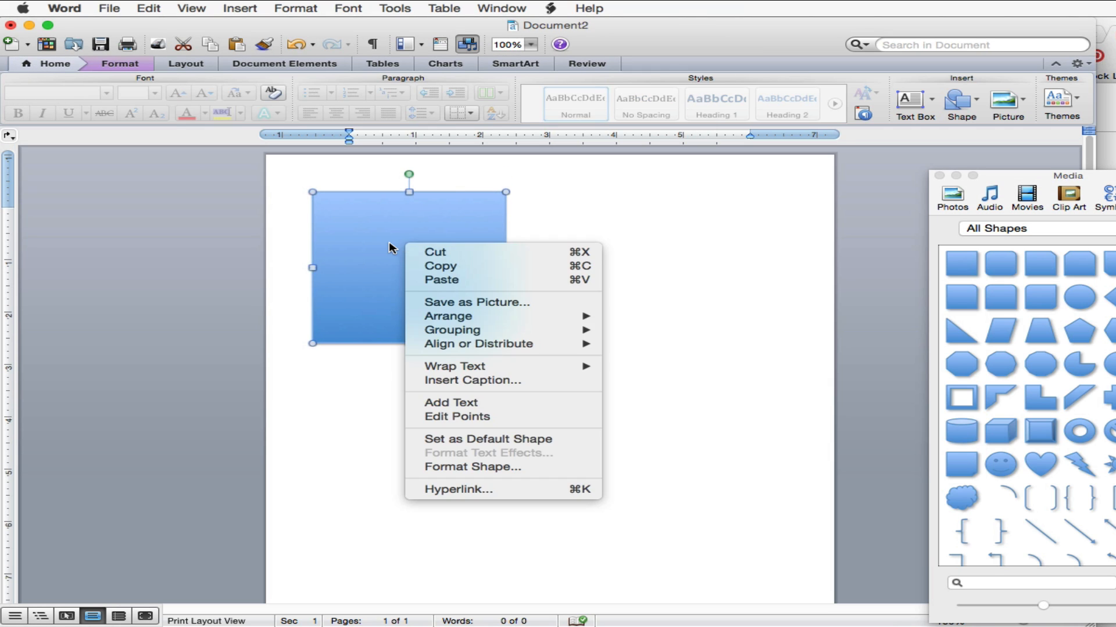
left_click(508, 467)
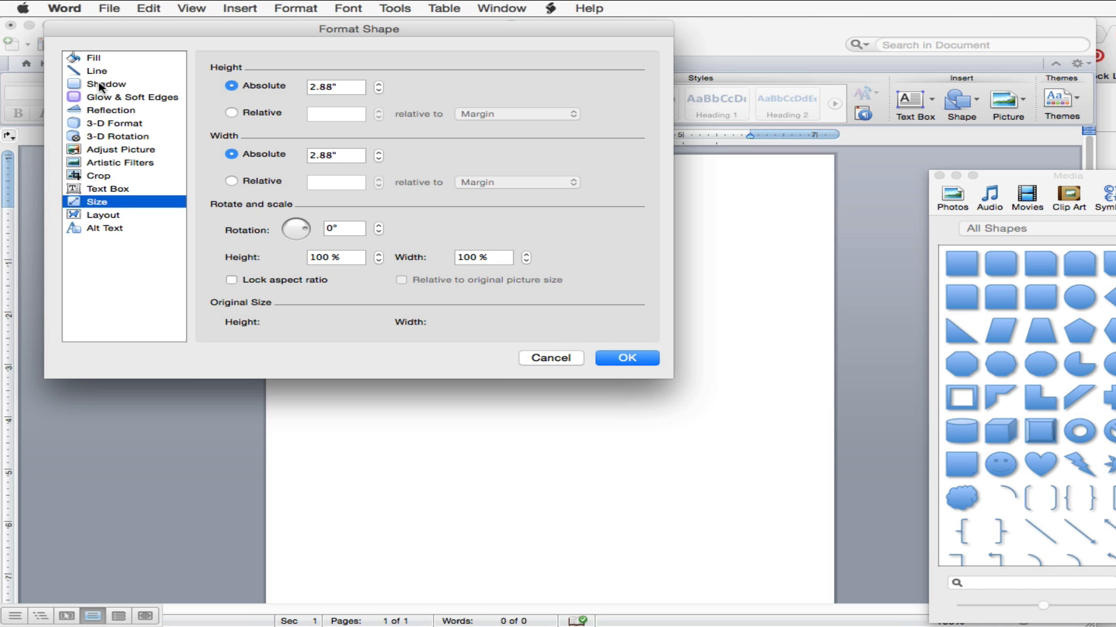
left_click(106, 59)
left_click(464, 72)
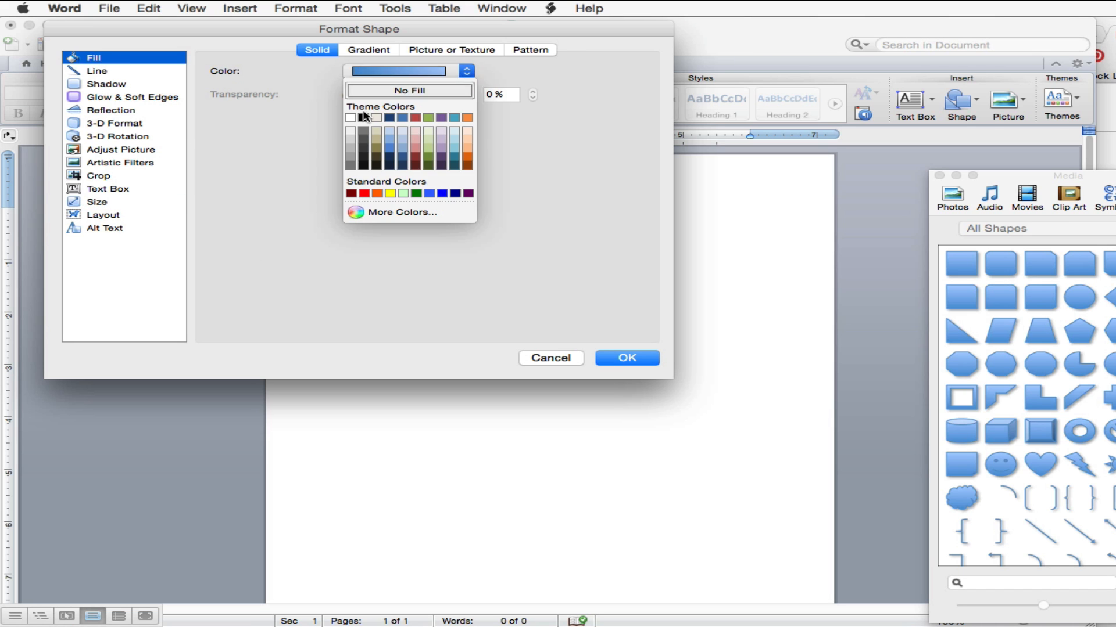
left_click(350, 118)
left_click(97, 71)
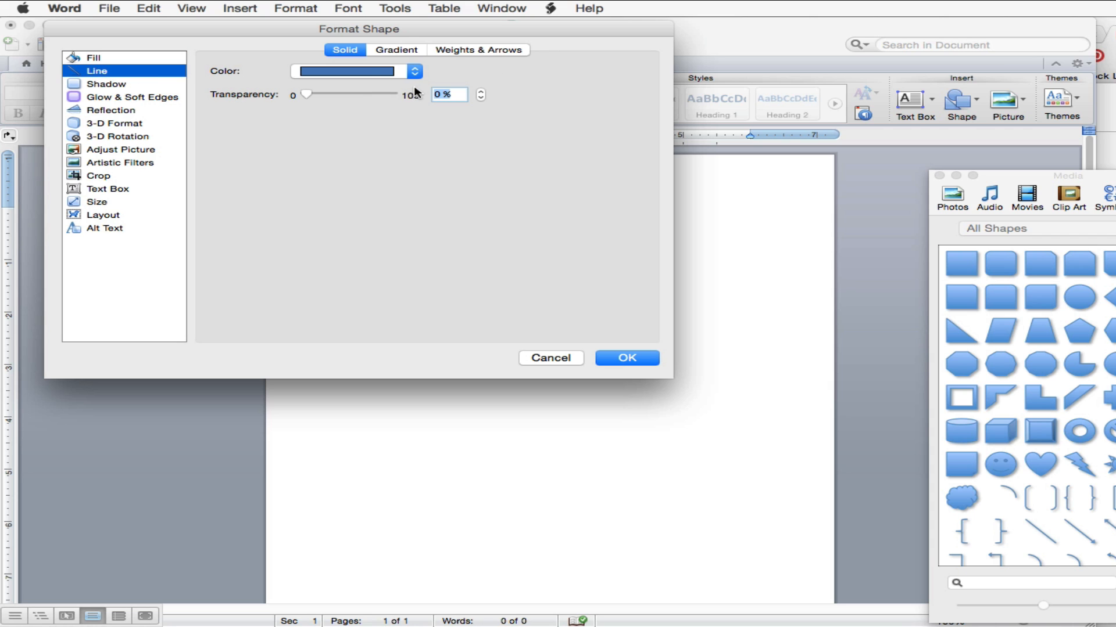
left_click(384, 71)
left_click(309, 115)
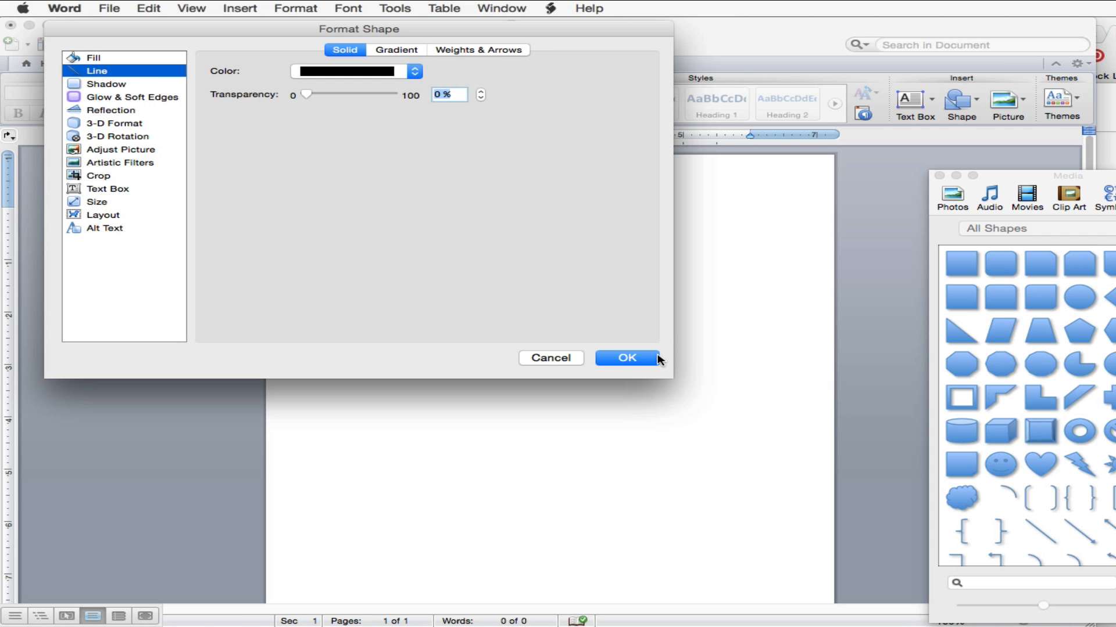
left_click(627, 358)
Step: Shift the square slightly to the right and place a duplicate beside it in the same row
left_click_drag(445, 196, 459, 197)
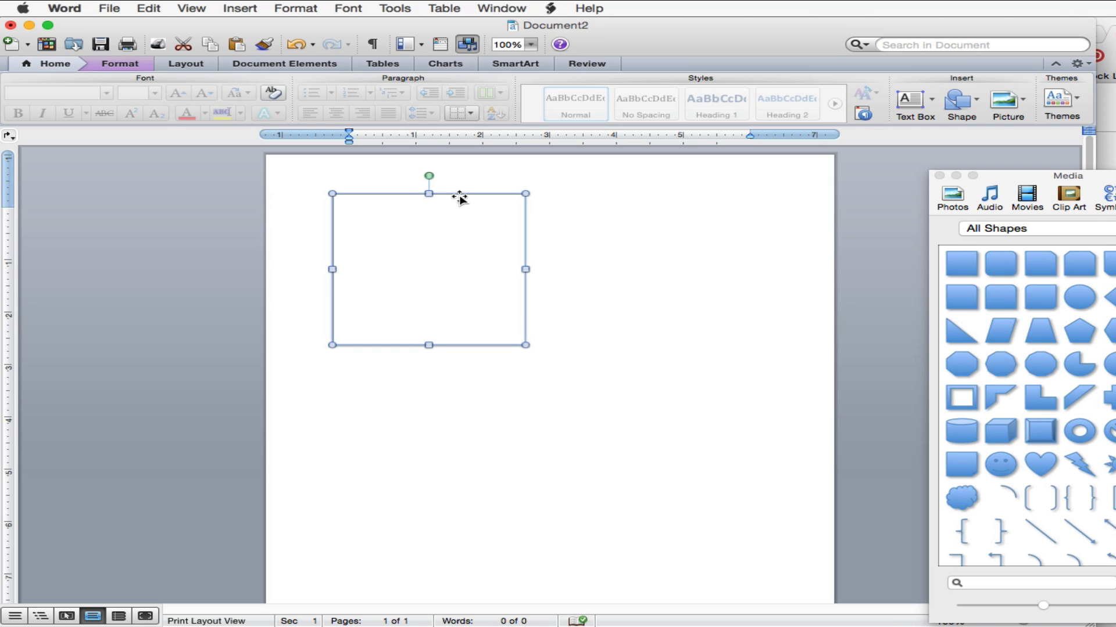
scroll(469, 199, "down", 3)
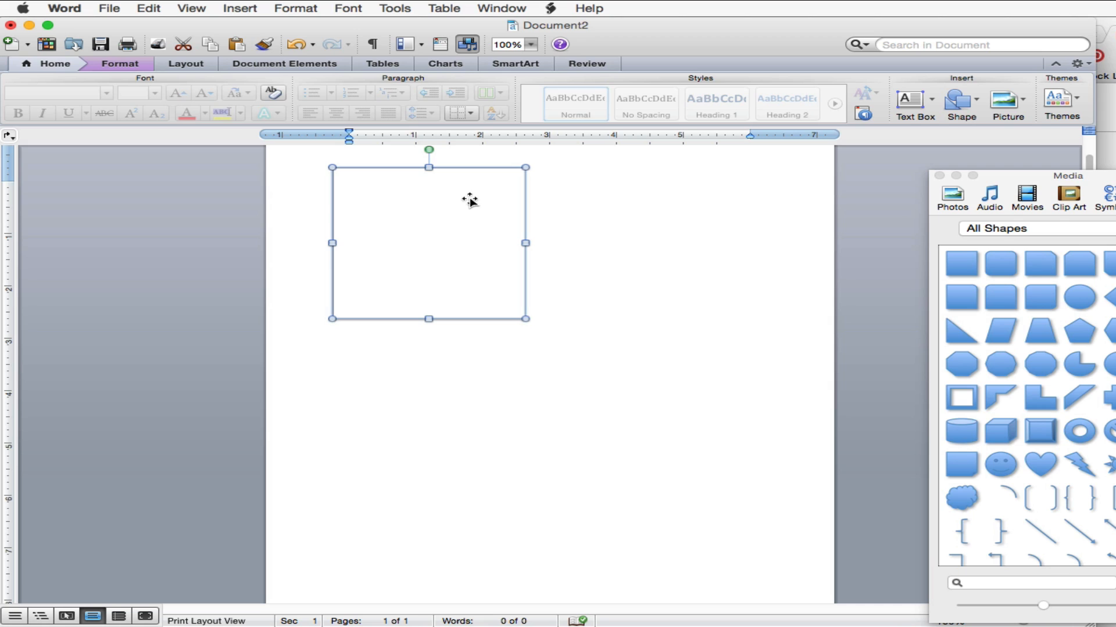
scroll(469, 200, "up", 3)
left_click_drag(473, 198, 729, 206)
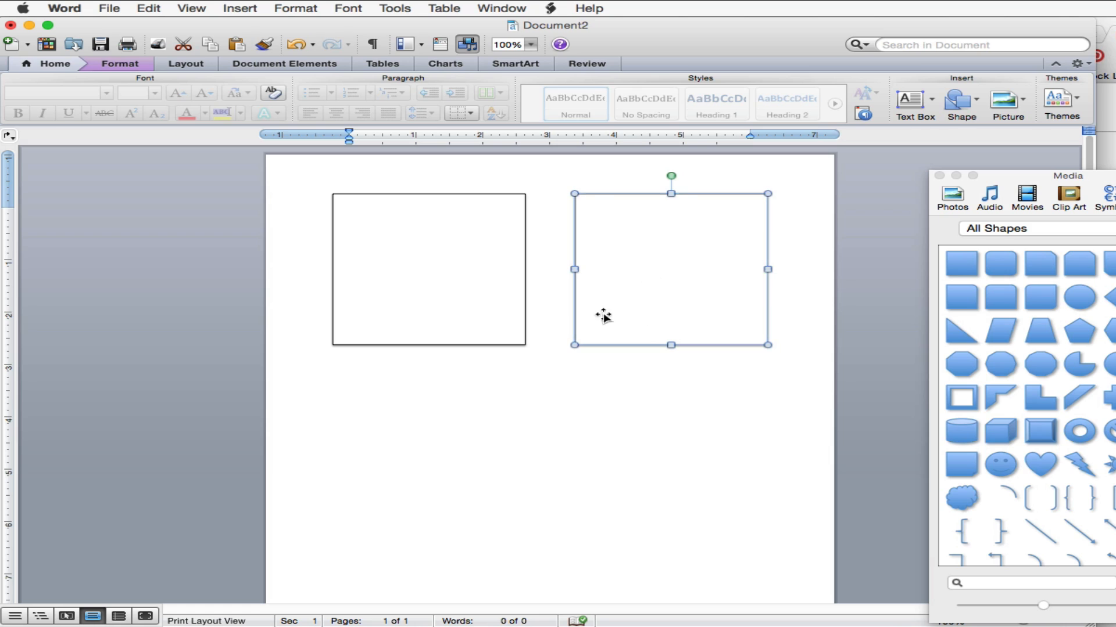
Step: Select both squares and duplicate the pair downward twice to form a grid of two columns and three rows
left_click(525, 239, "shift")
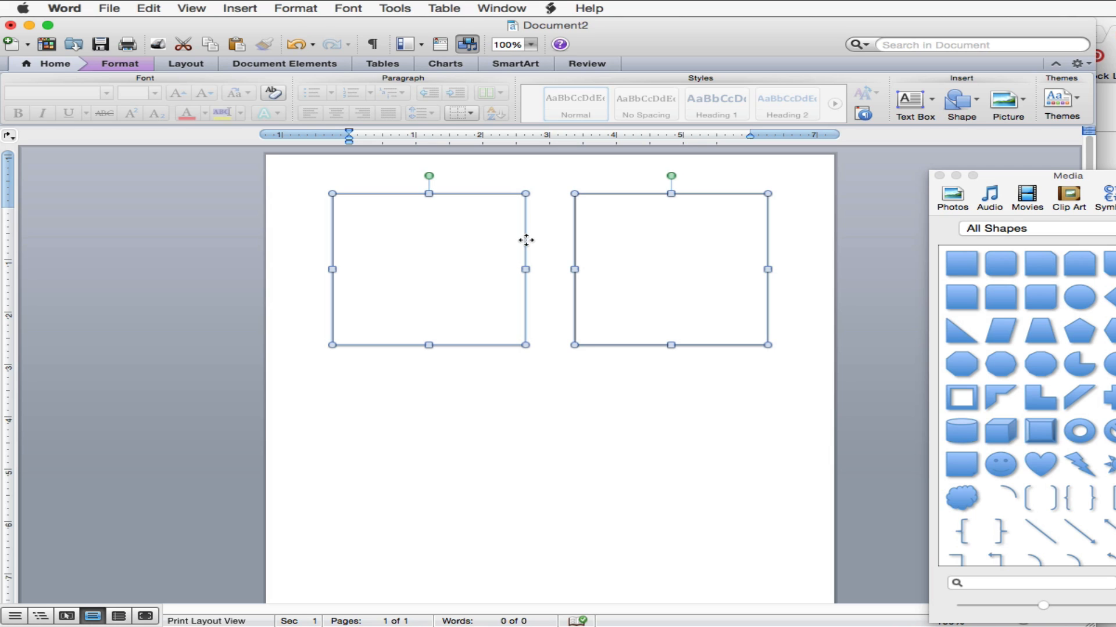
left_click_drag(523, 238, 523, 407)
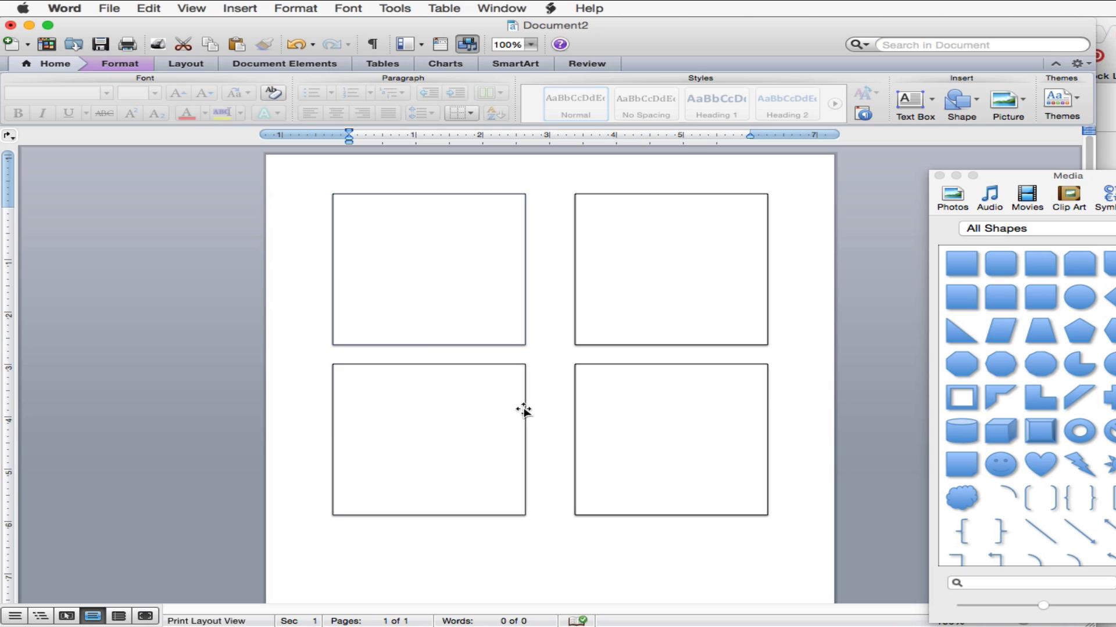
scroll(525, 395, "down", 5)
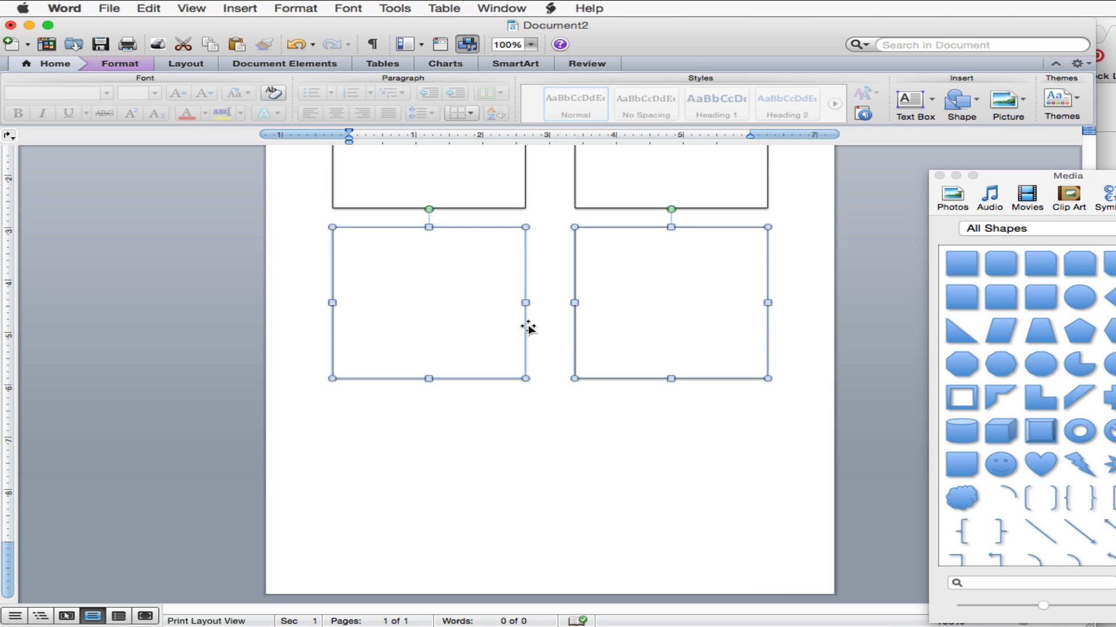
left_click_drag(528, 327, 525, 500)
scroll(525, 204, "down", 3)
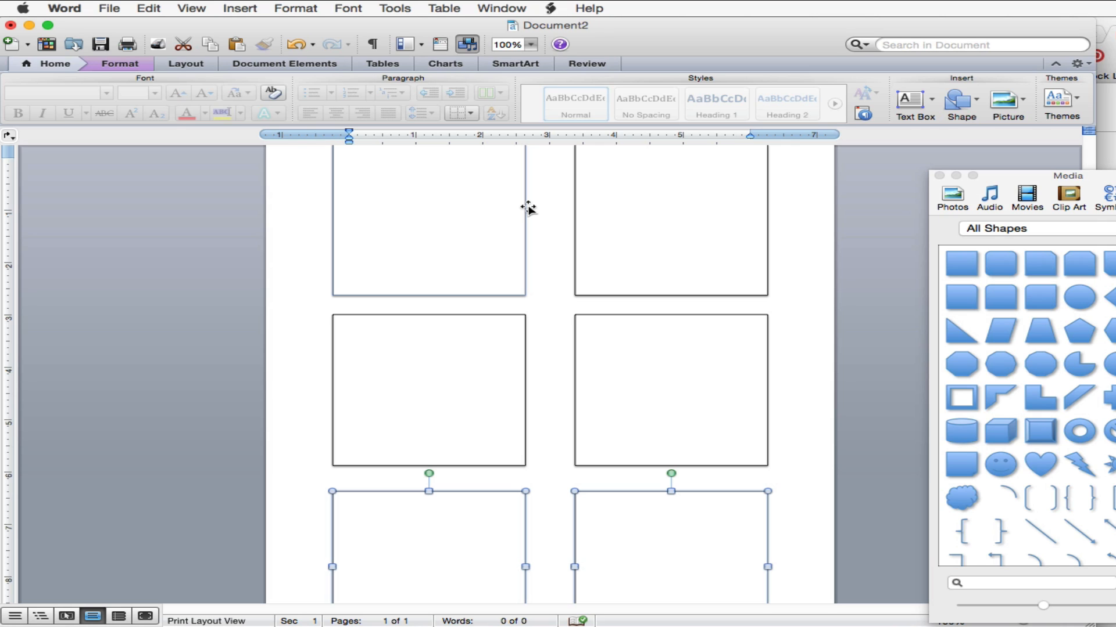
scroll(527, 208, "up", 2)
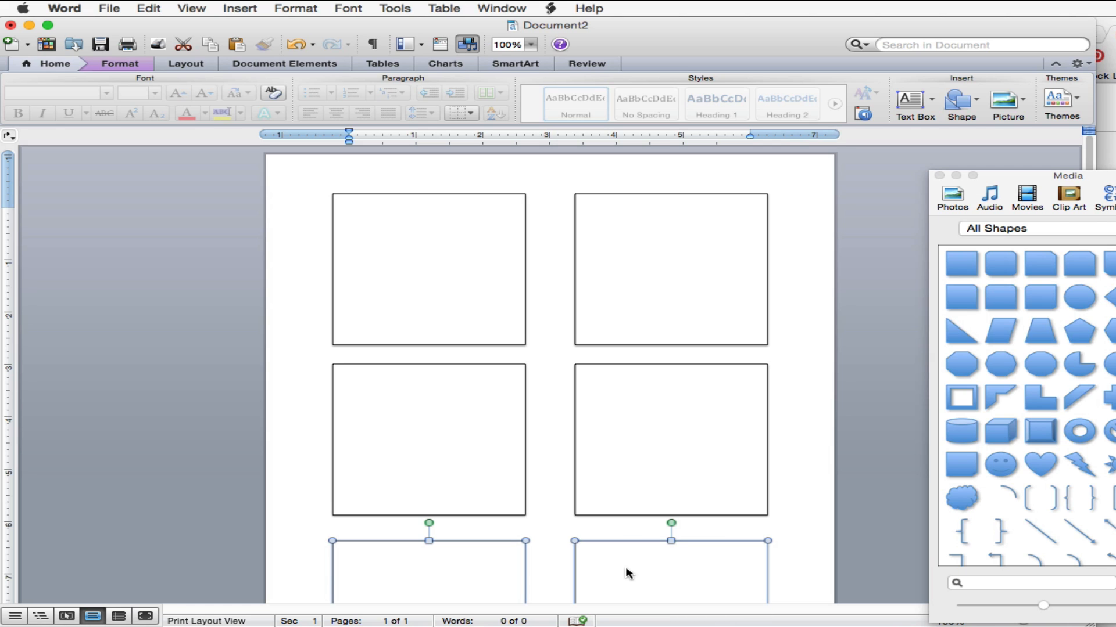
Step: Review the layout of the six squares across the whole page
scroll(622, 575, "down", 2)
scroll(261, 347, "up", 2)
scroll(265, 347, "down", 4)
scroll(264, 348, "up", 4)
key("super+a")
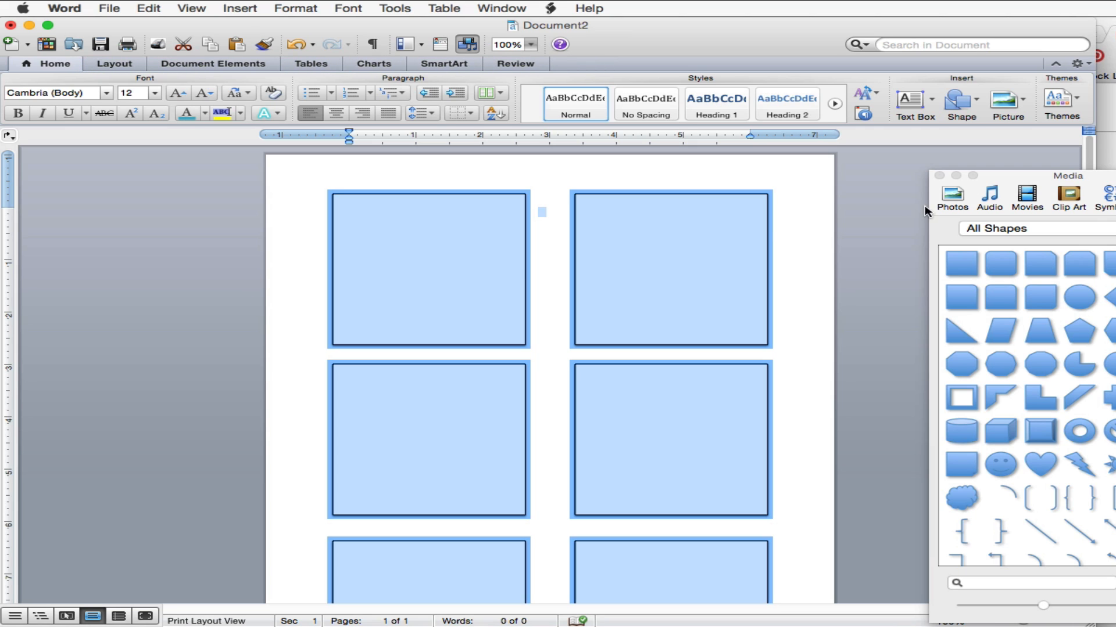
left_click(663, 266)
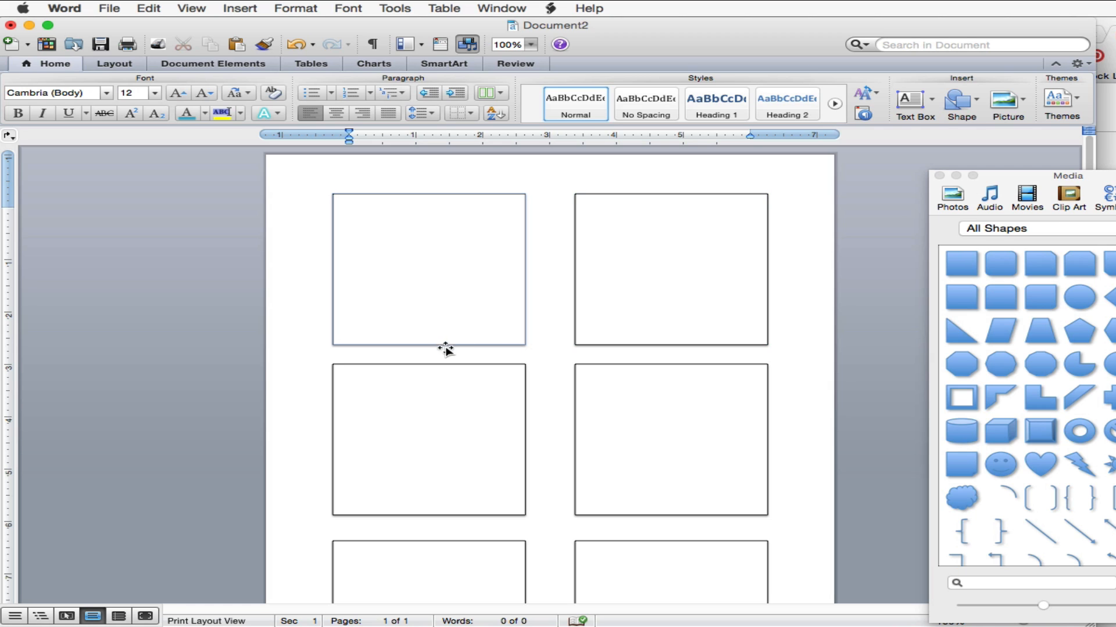
left_click(488, 202)
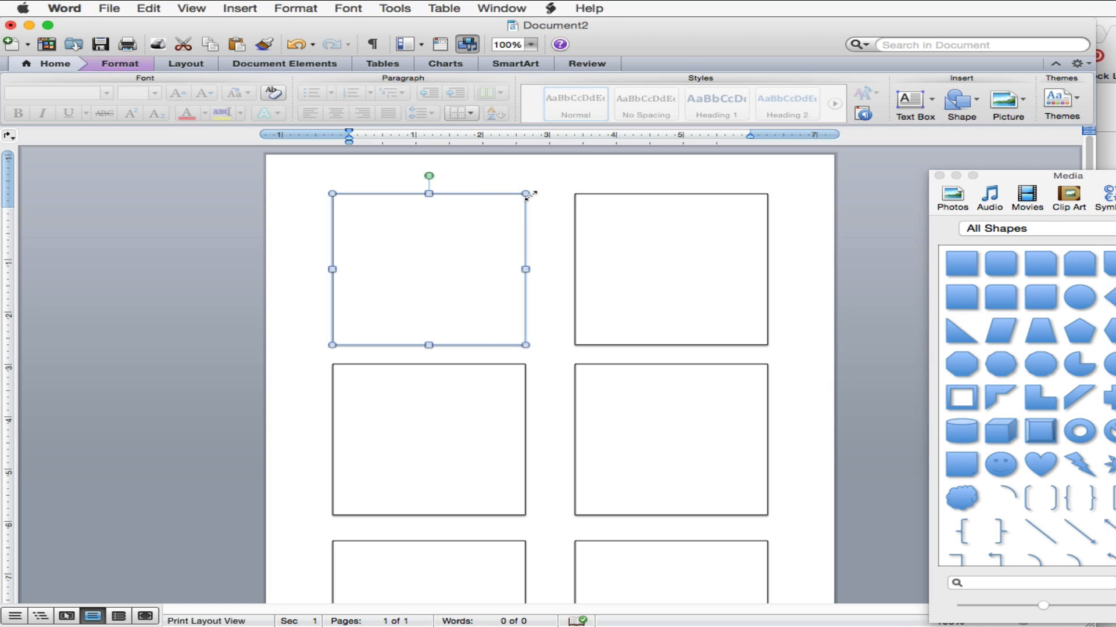
left_click(602, 196)
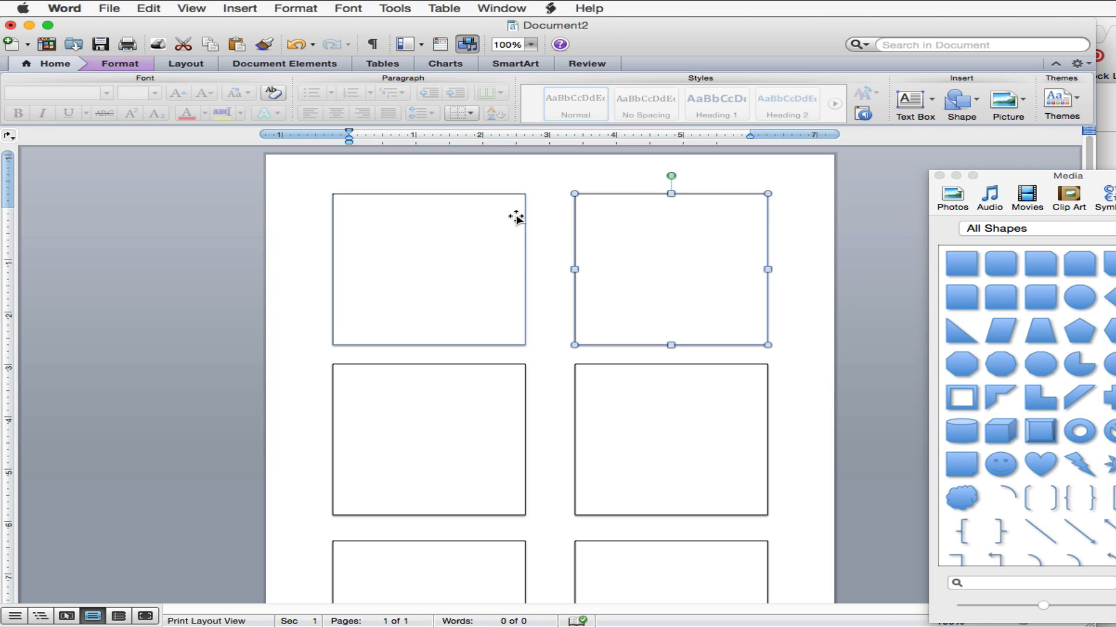
left_click(366, 222)
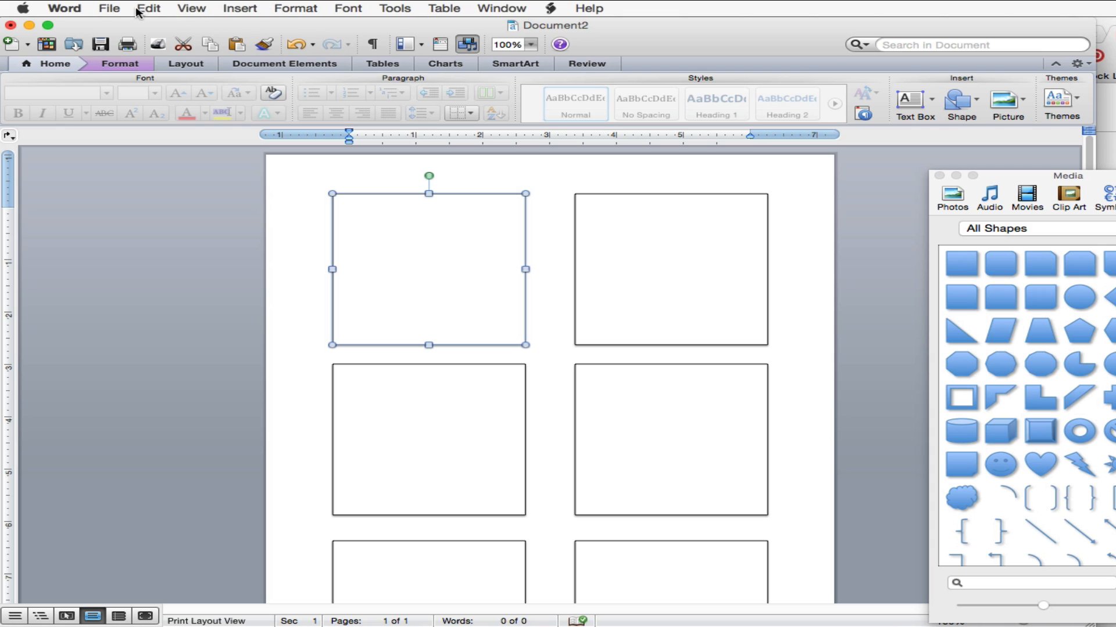
Step: Insert a text box at the top of the first square and widen it to the square's full width
left_click(238, 8)
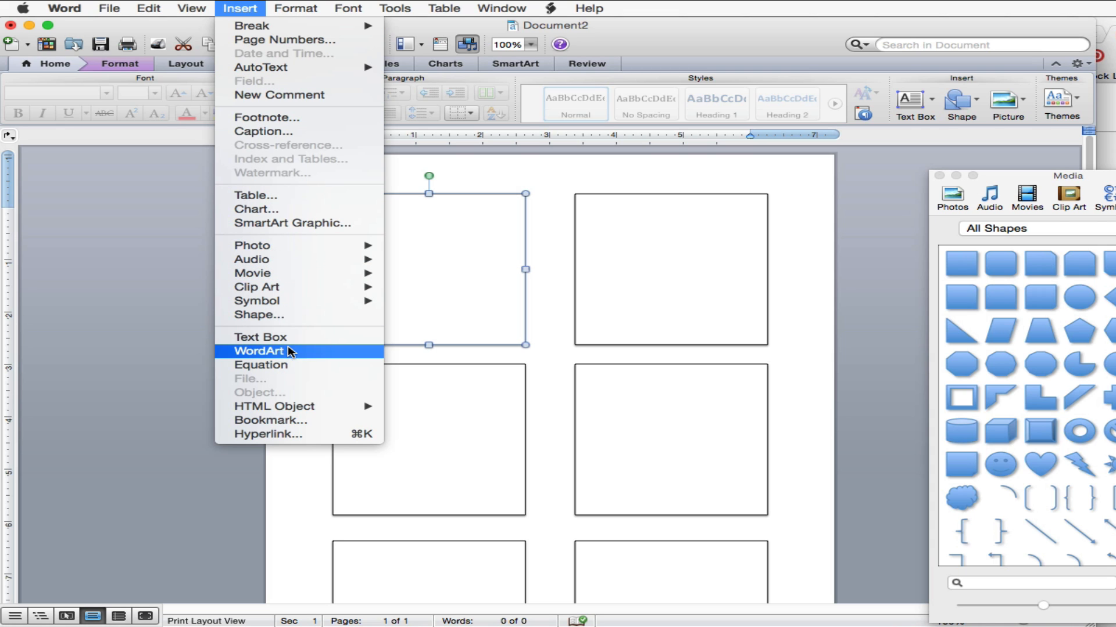
left_click(328, 345)
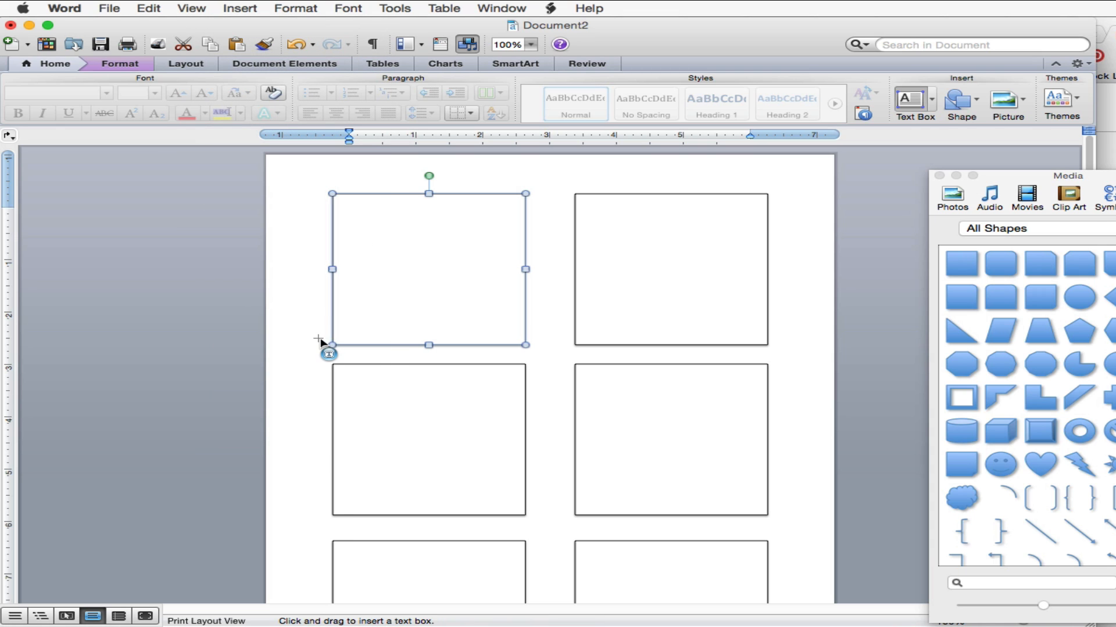
left_click(332, 194)
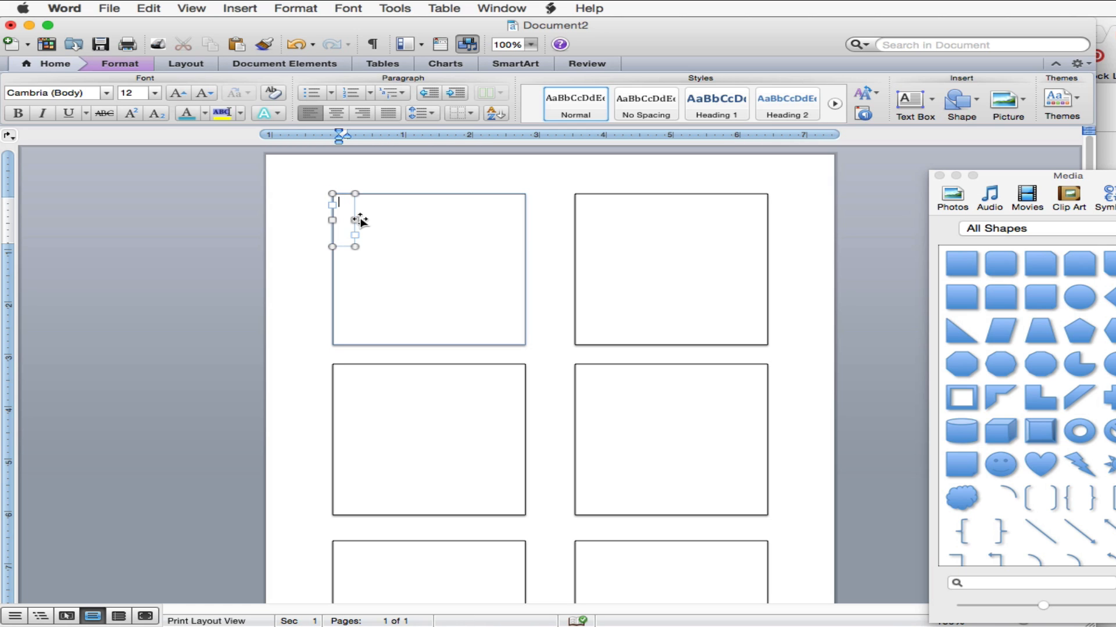
left_click_drag(355, 220, 521, 220)
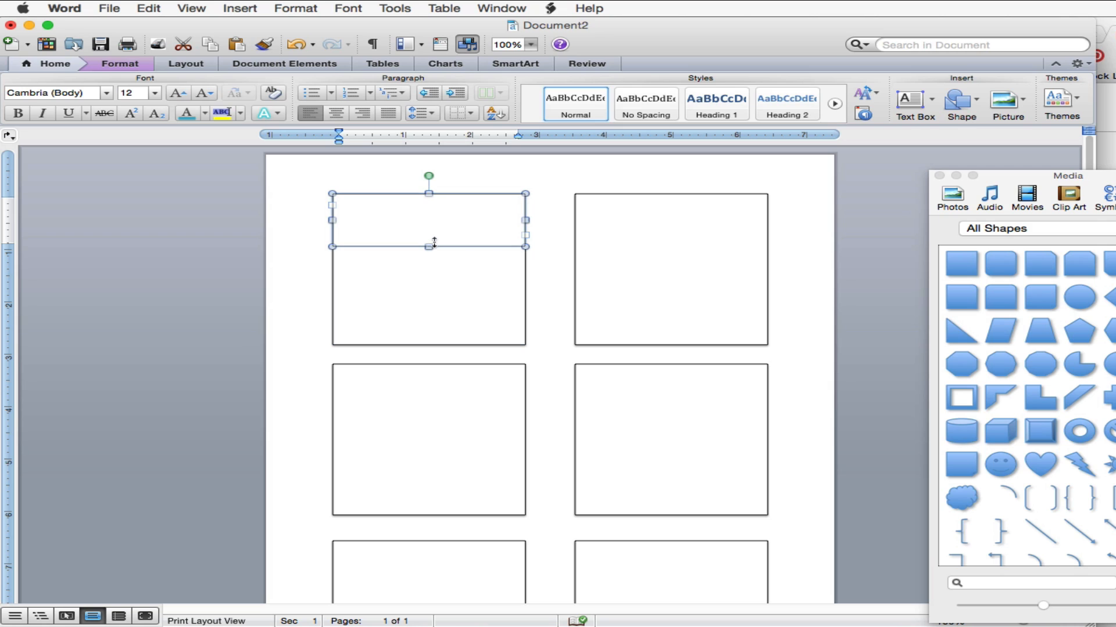
Step: Center the text in the new text box and enter the heading "Morning Tasks"
left_click(336, 113)
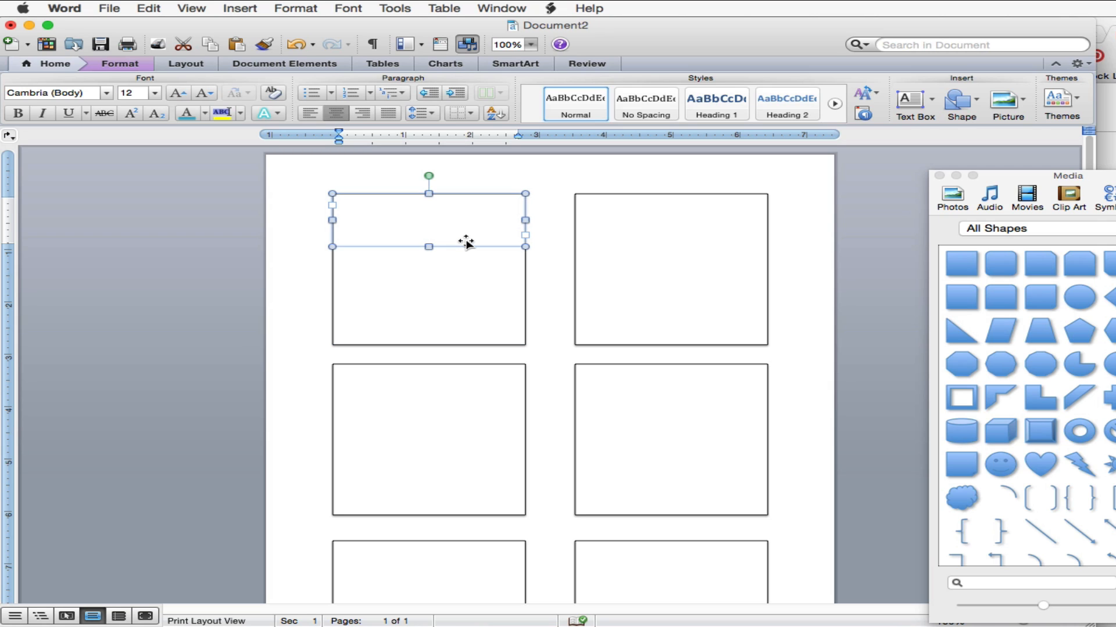
type("Morning")
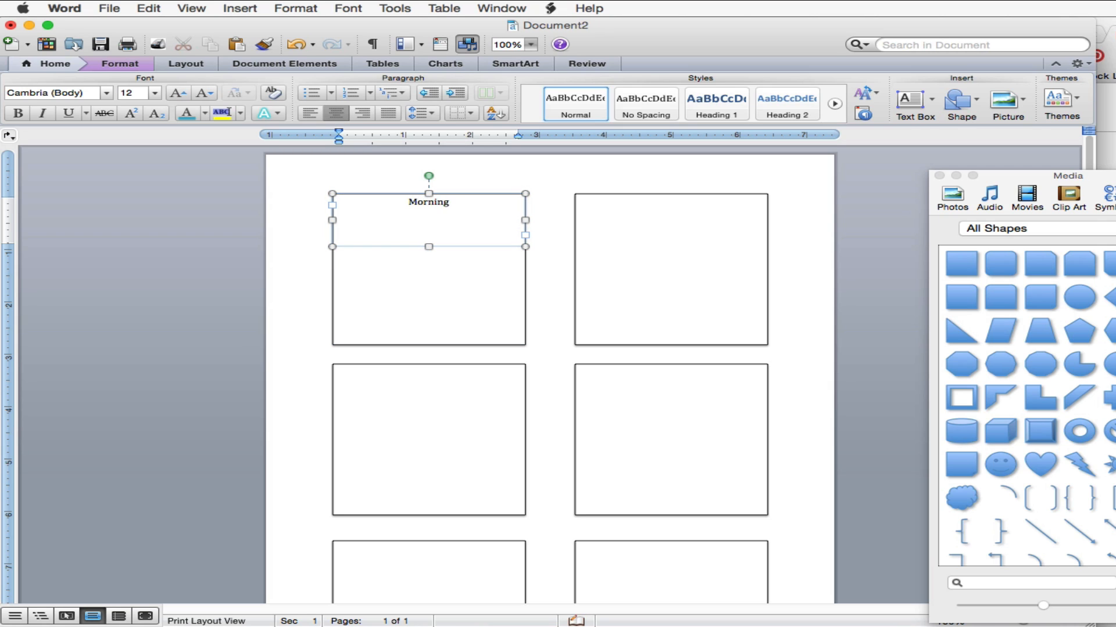
type(" Tasks")
Step: Change the font of the "Morning Tasks" heading to Architects Daughter
left_click_drag(465, 203, 219, 204)
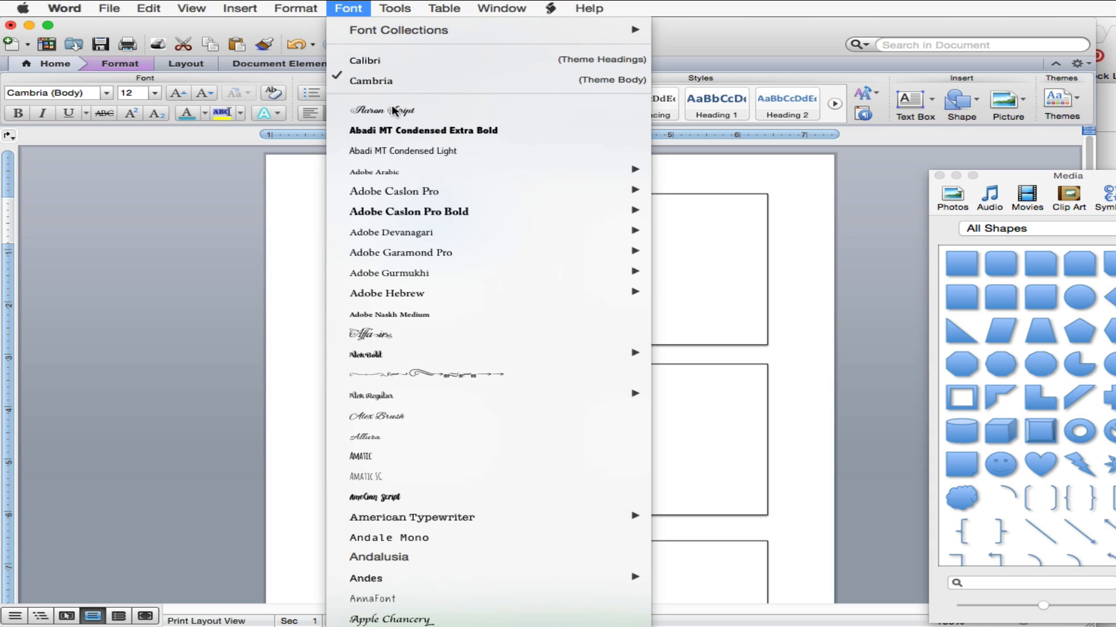
scroll(420, 247, "down", 5)
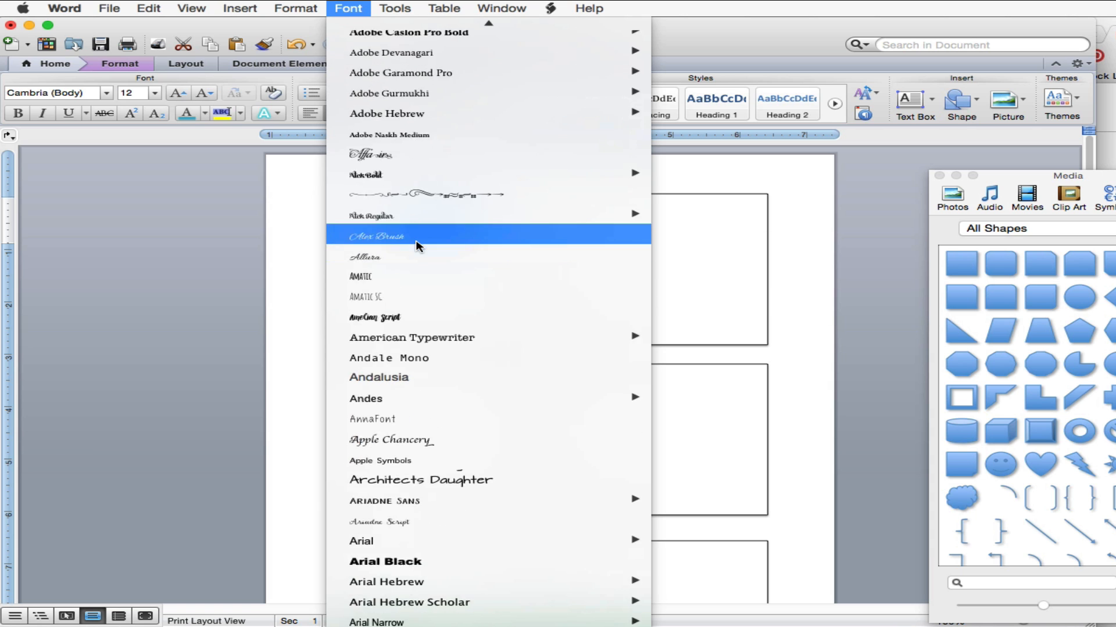
scroll(416, 246, "down", 3)
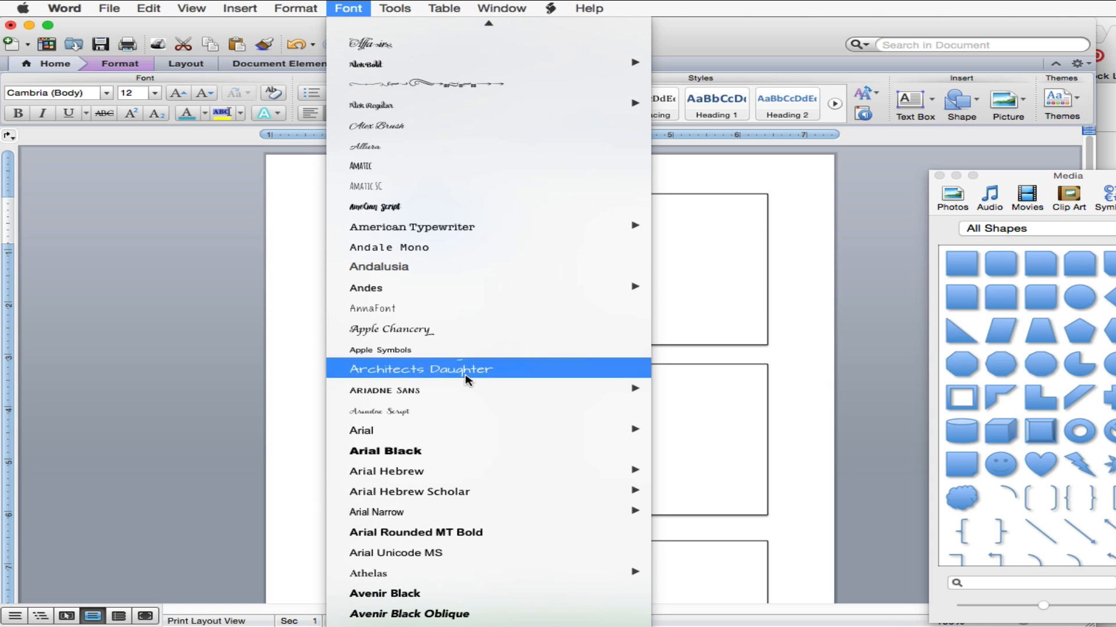
left_click(465, 369)
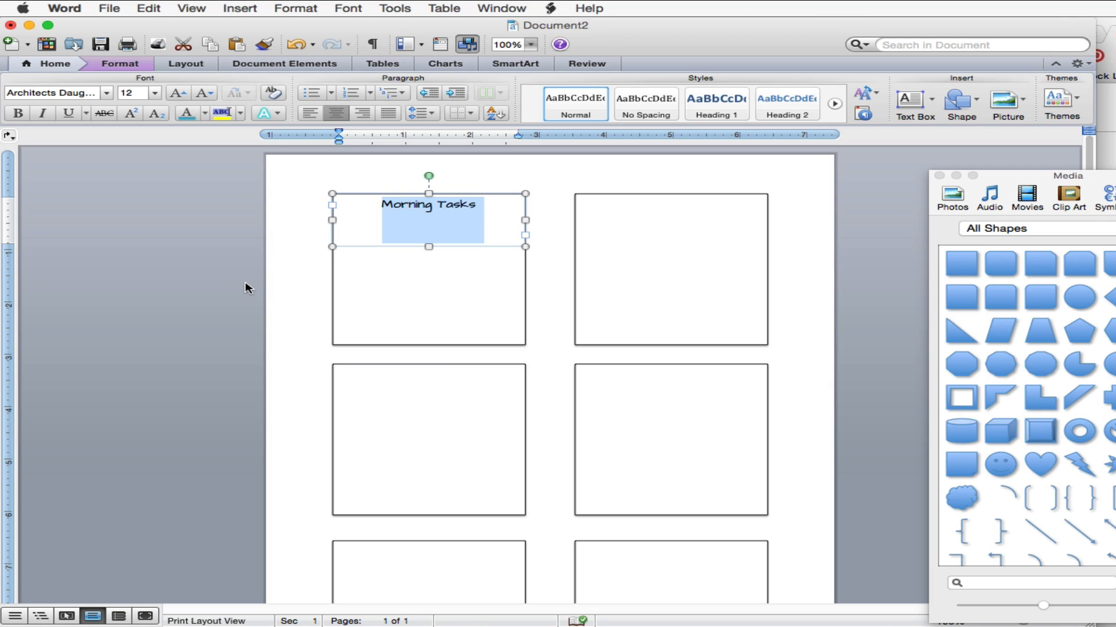
Step: Set the heading's font size to 20 and color its text blue
left_click(155, 93)
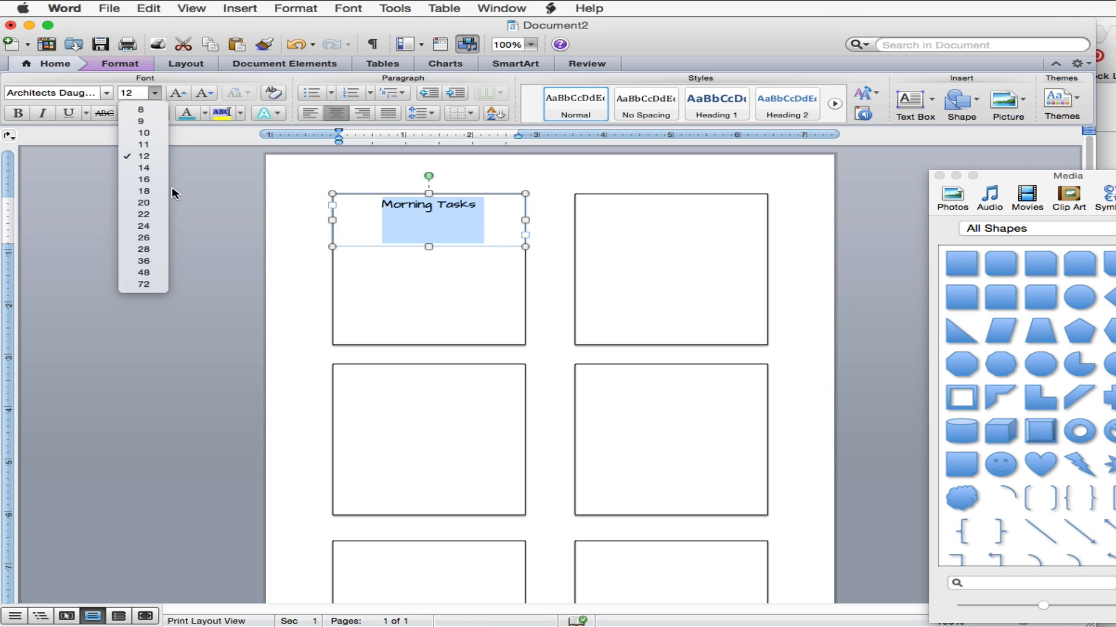
left_click(149, 238)
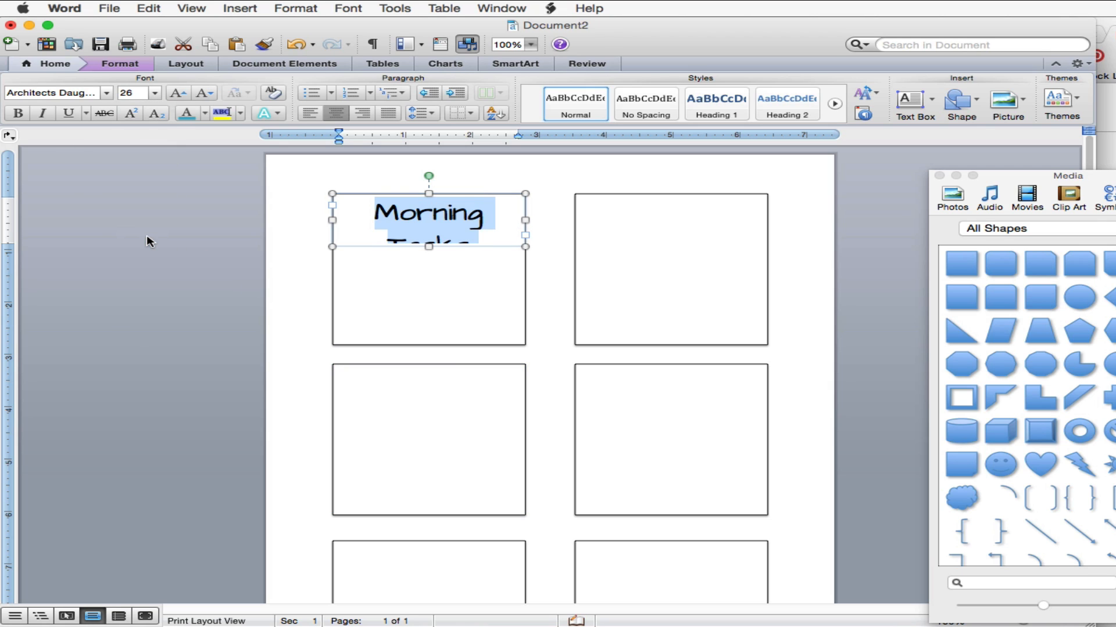
left_click(155, 93)
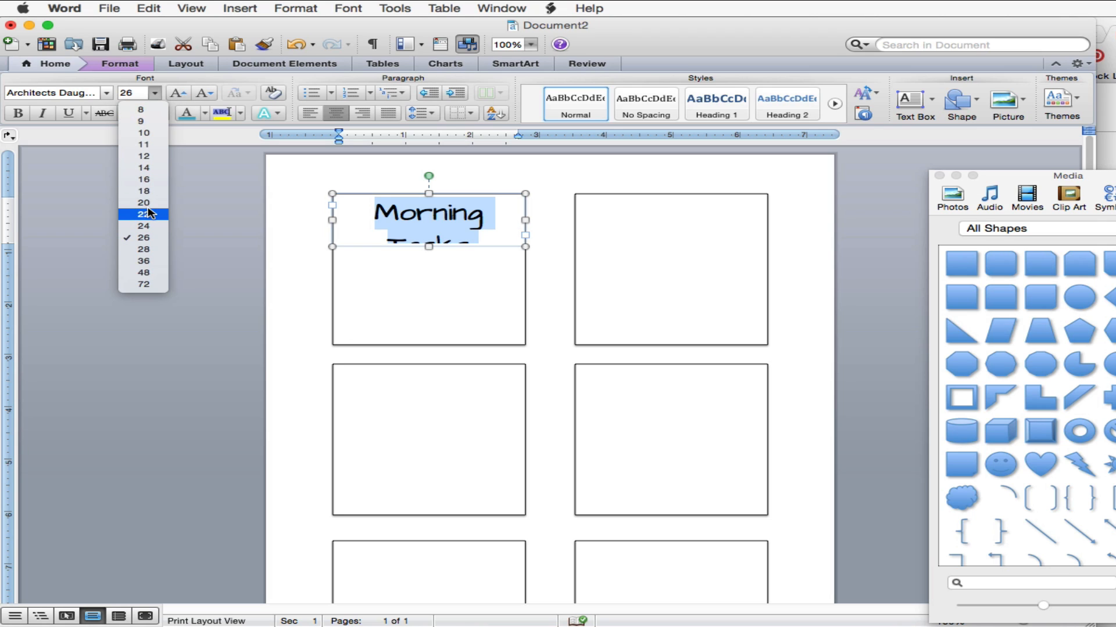
left_click(143, 202)
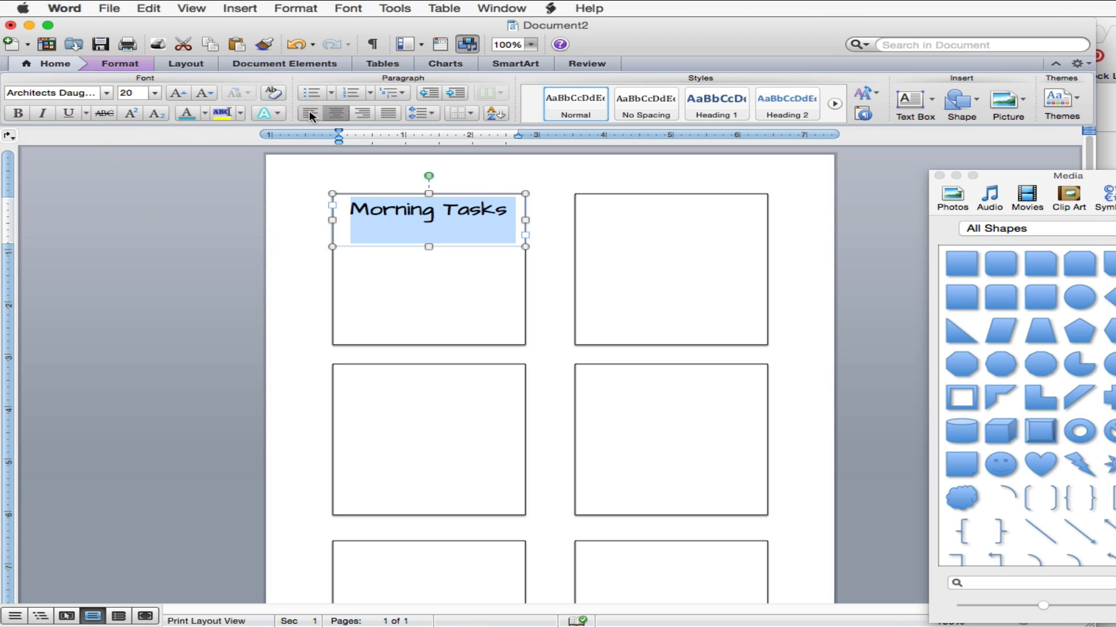
left_click(200, 111)
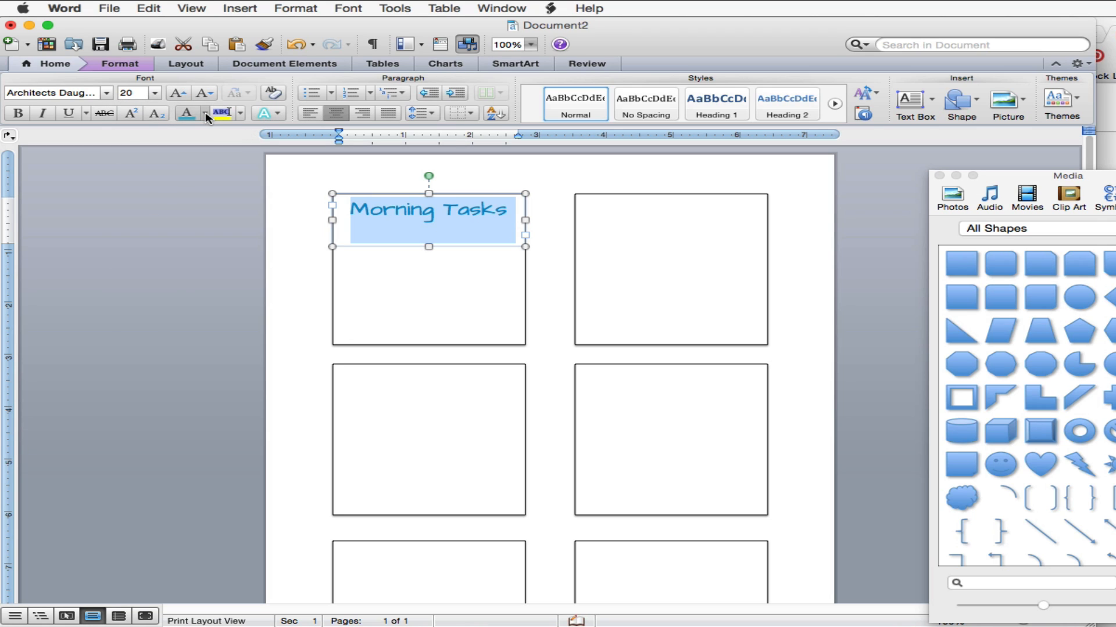
Step: Reduce the height of the heading's text box so it fits closely around the single line of text
left_click(473, 254)
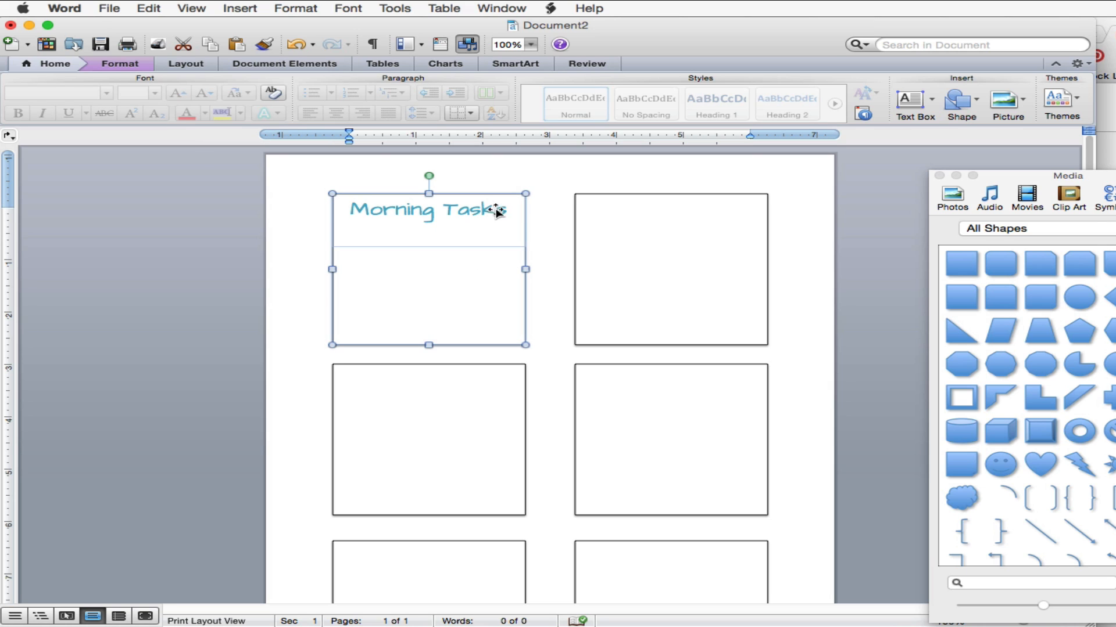
left_click(473, 210)
left_click_drag(430, 247, 436, 233)
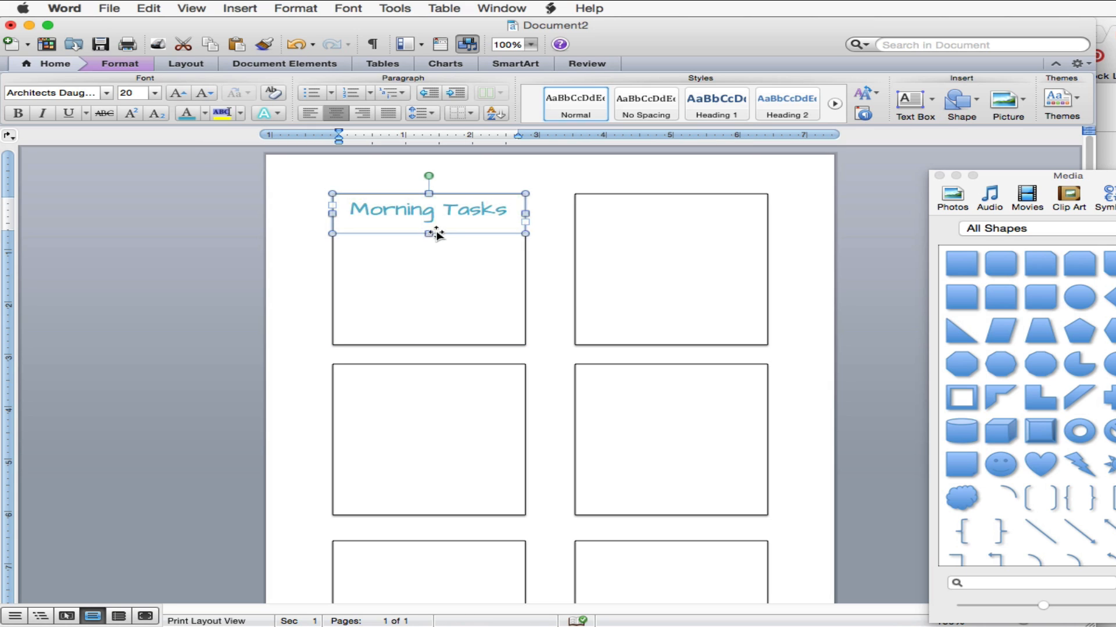
Step: Duplicate the heading text box directly below it and replace the copy's text with left-aligned "Exercise"
left_click(472, 217)
left_click_drag(491, 230, 243, 241)
double_click(490, 244)
left_click(494, 243)
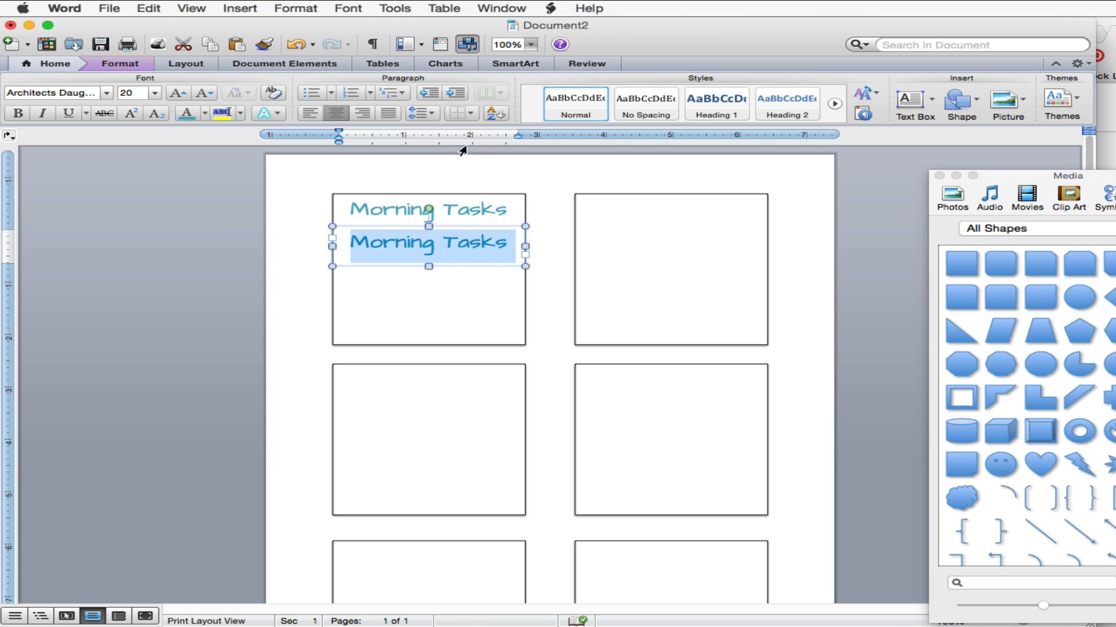
left_click(308, 121)
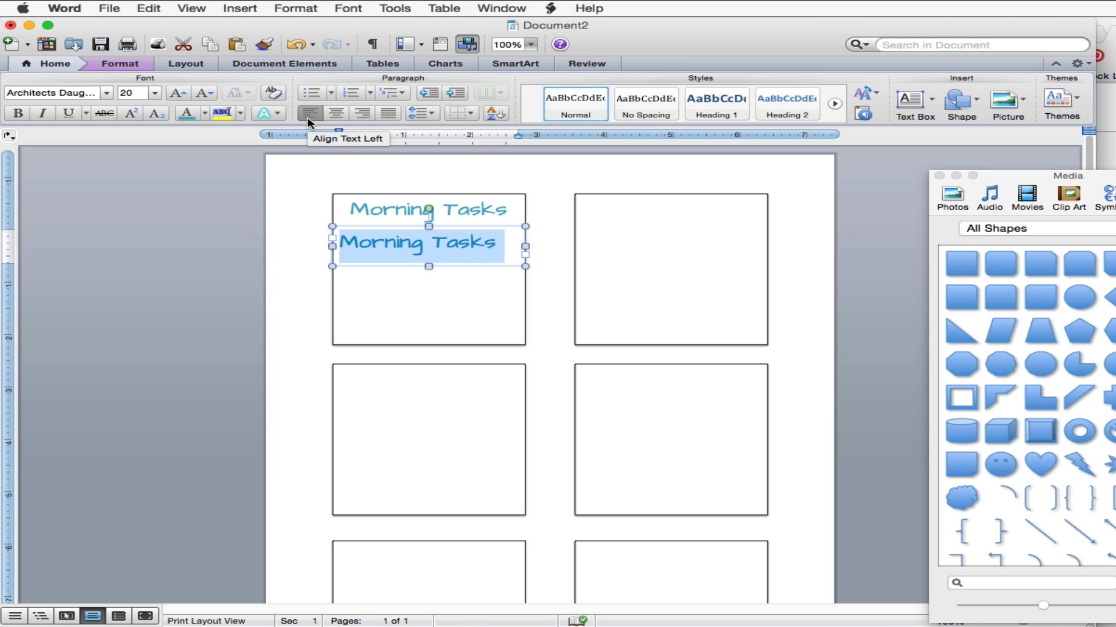
type("Exercise")
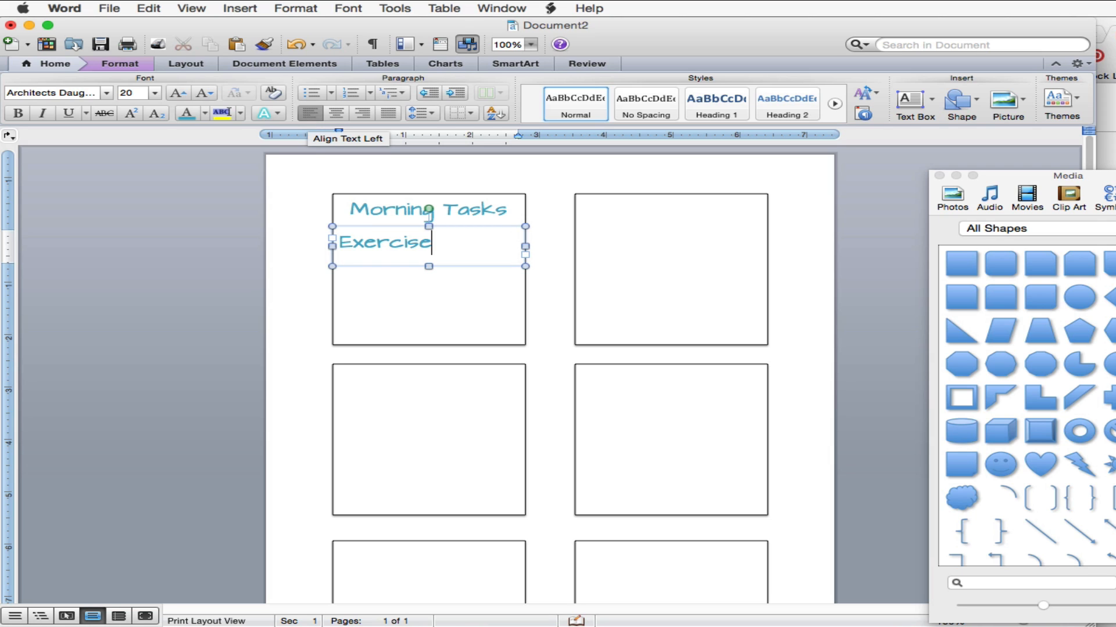
Step: Duplicate the "Exercise" text box directly below it and replace the copy's text with "Laundry"
left_click(438, 294)
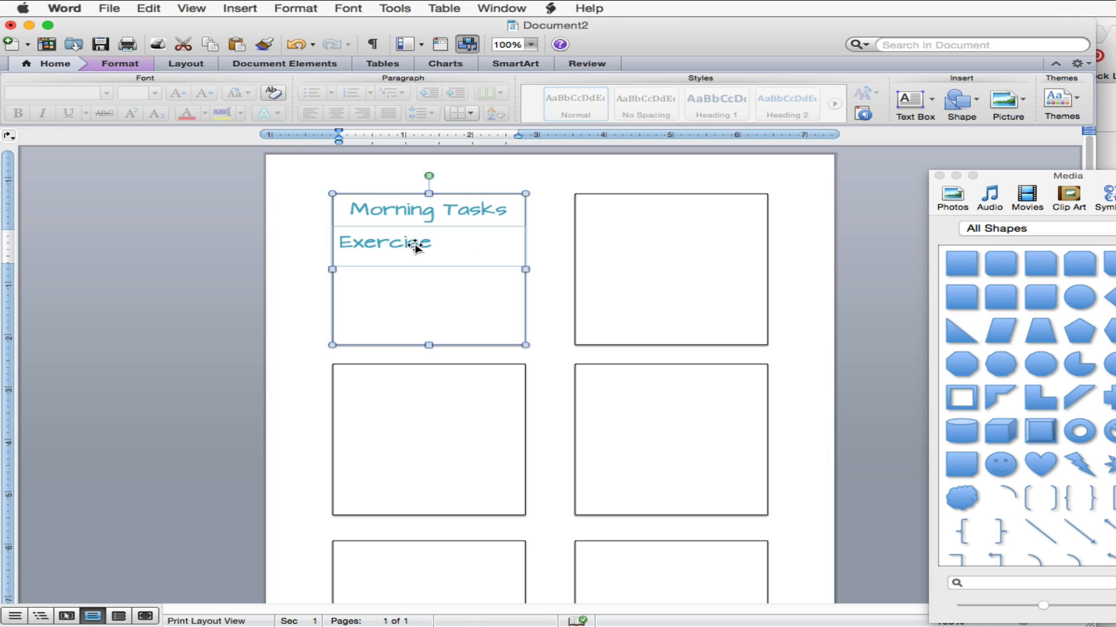
left_click(416, 246)
left_click_drag(416, 245, 331, 284)
double_click(421, 282)
type("K")
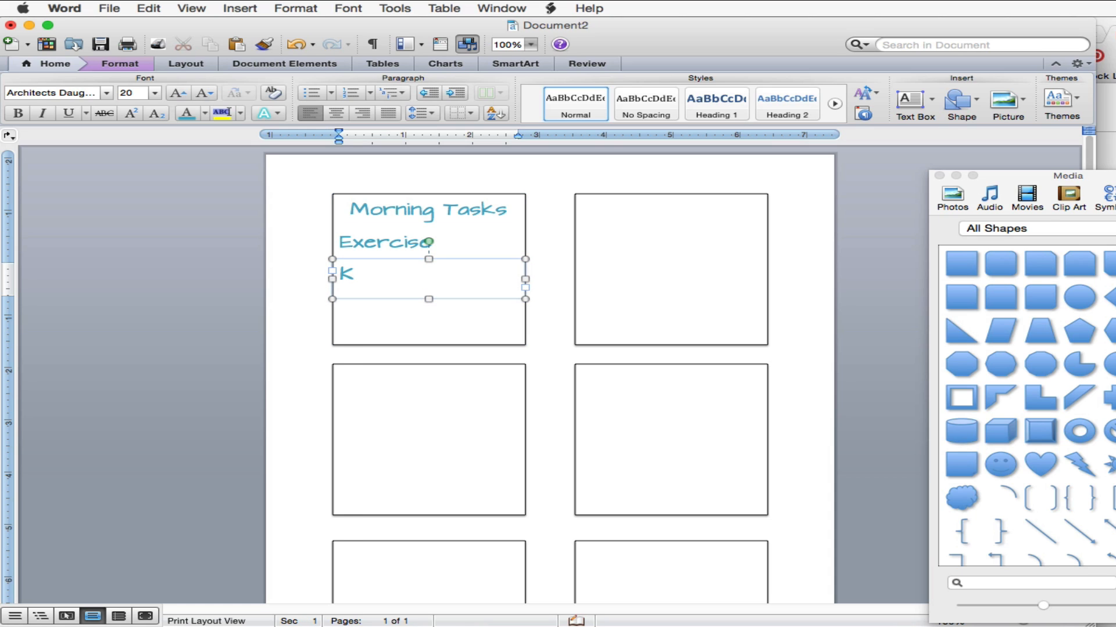
type("L")
key("BackSpace")
key("BackSpace")
type("Laund")
Step: Duplicate the "Laundry" text box directly below it and replace the copy's text with "Calendar"
left_click(414, 260)
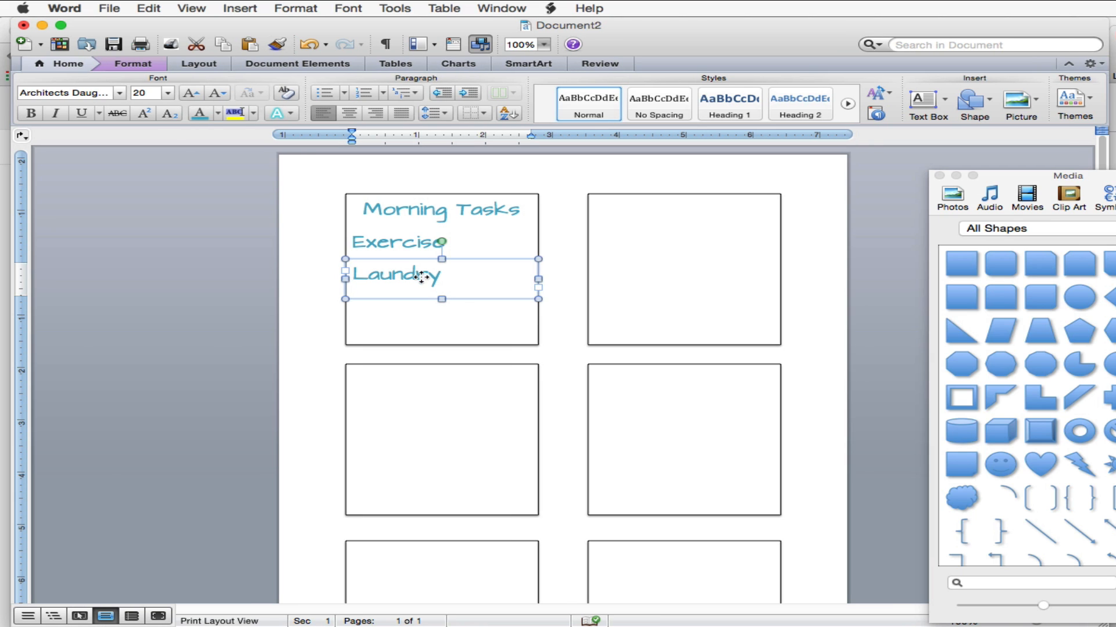
left_click_drag(422, 277, 423, 312)
left_click(438, 314)
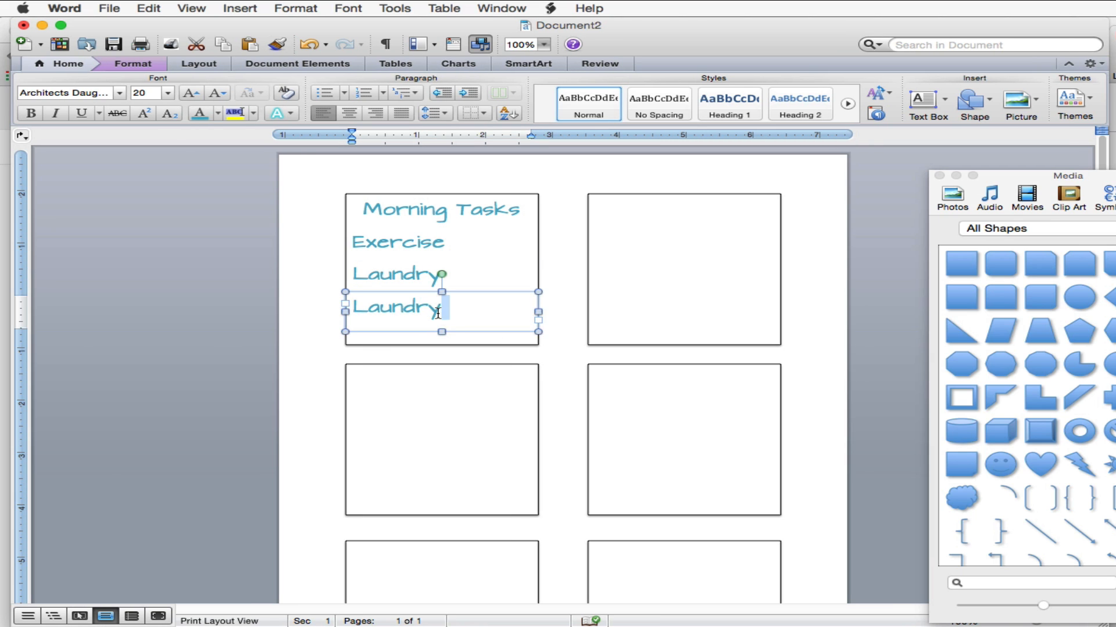
left_click(437, 313)
left_click_drag(438, 309, 291, 315)
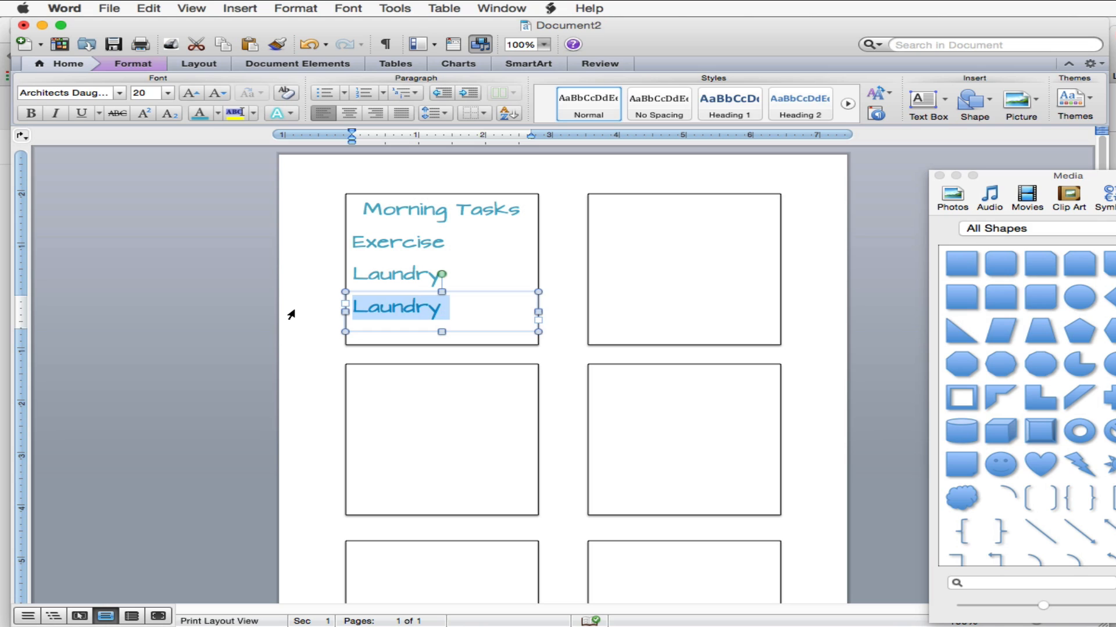
type("Calenda")
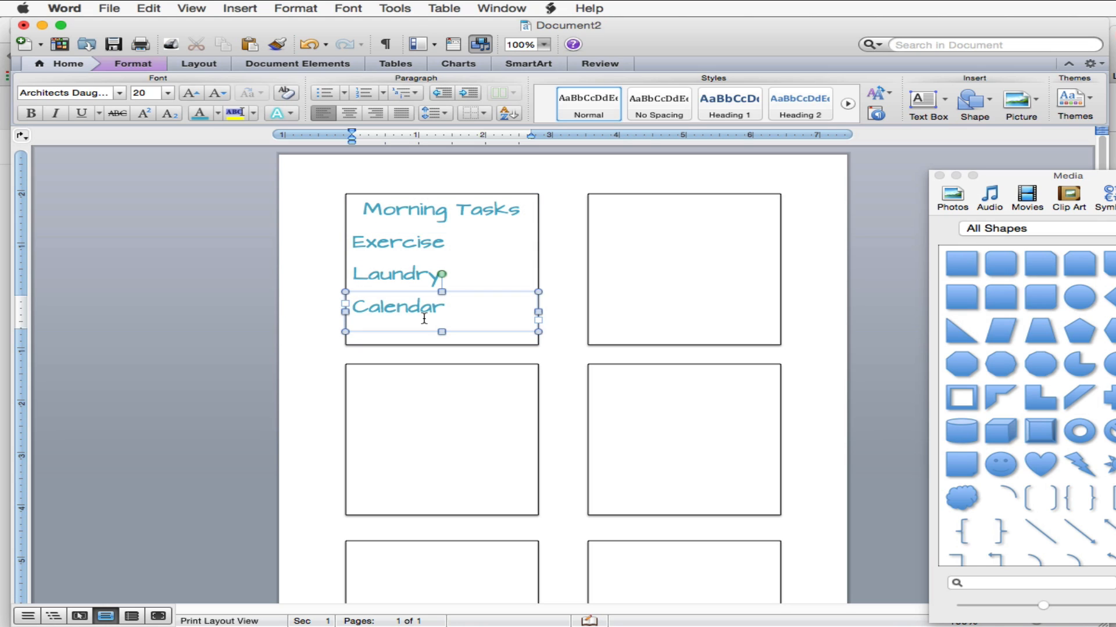
left_click(370, 232)
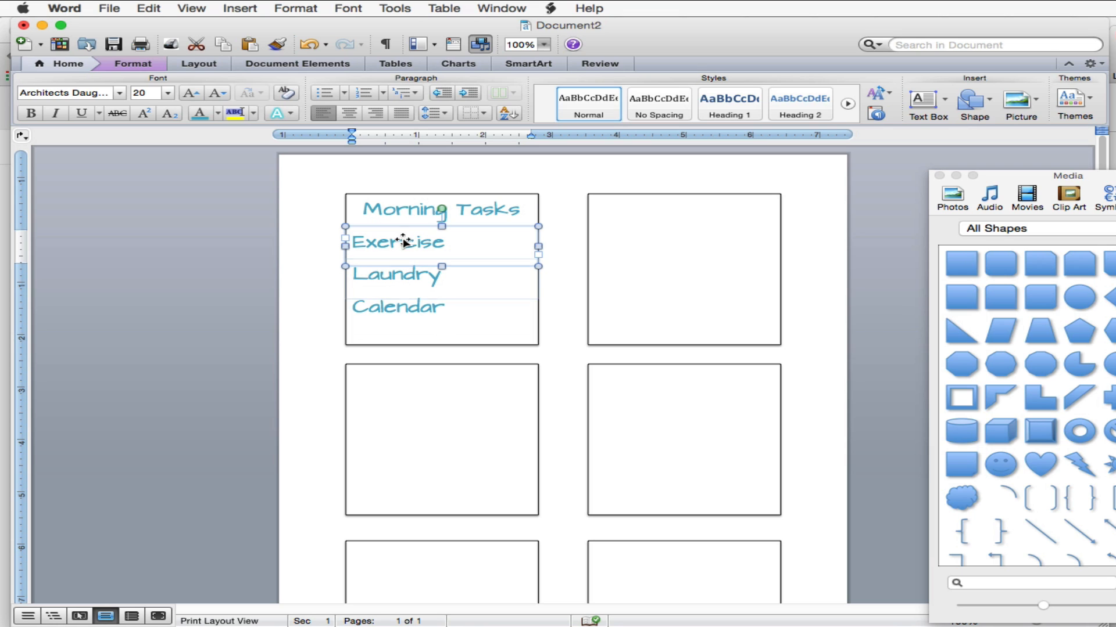
left_click(405, 277, "shift")
left_click(406, 308, "shift")
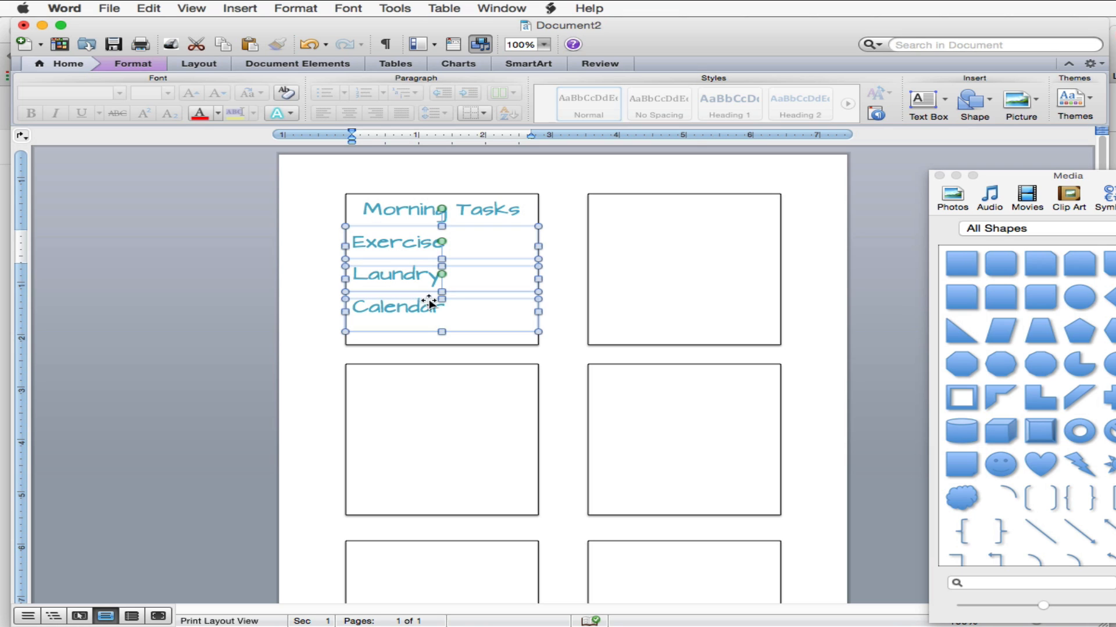
key("super+a")
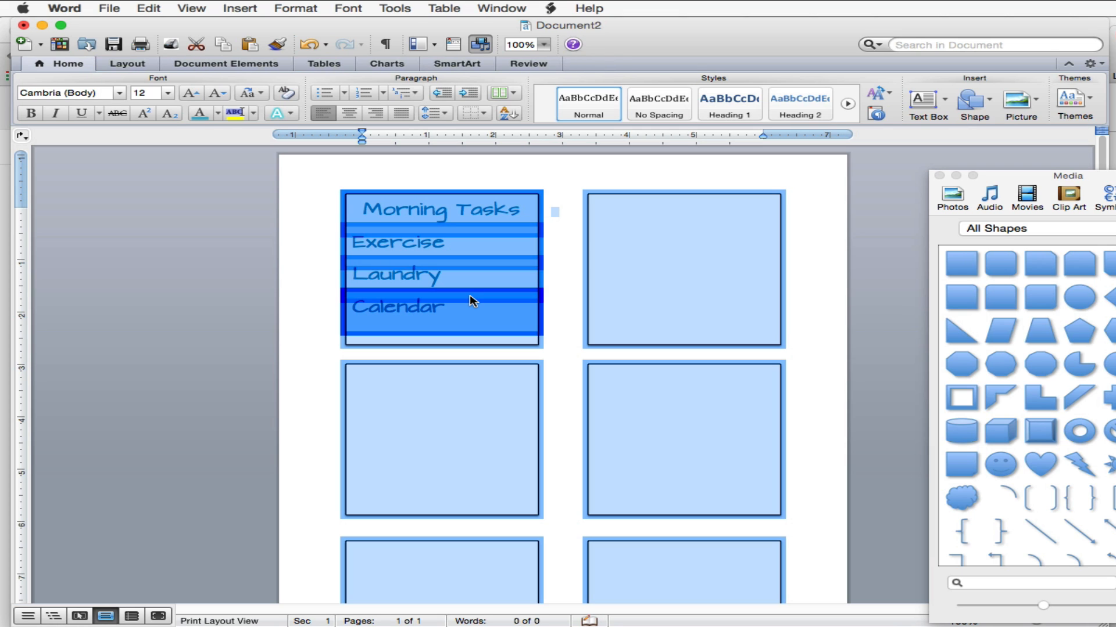
left_click(367, 209)
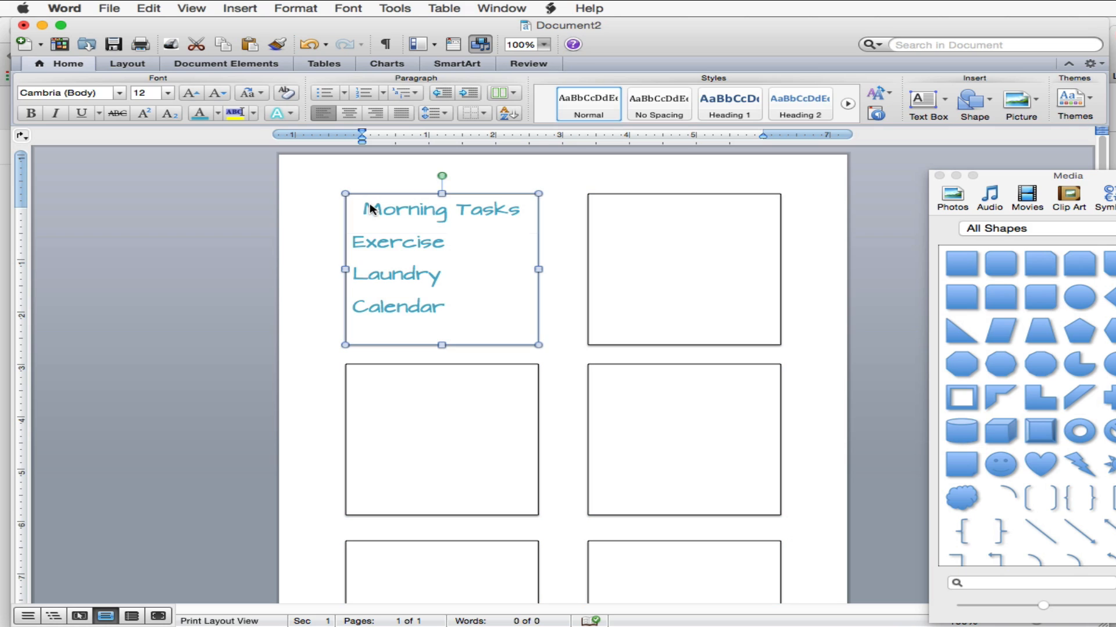
Step: Select the Exercise, Laundry and Calendar text boxes together and nudge them right to leave space before each task
left_click(368, 238)
left_click(390, 282, "shift")
left_click(397, 314, "shift")
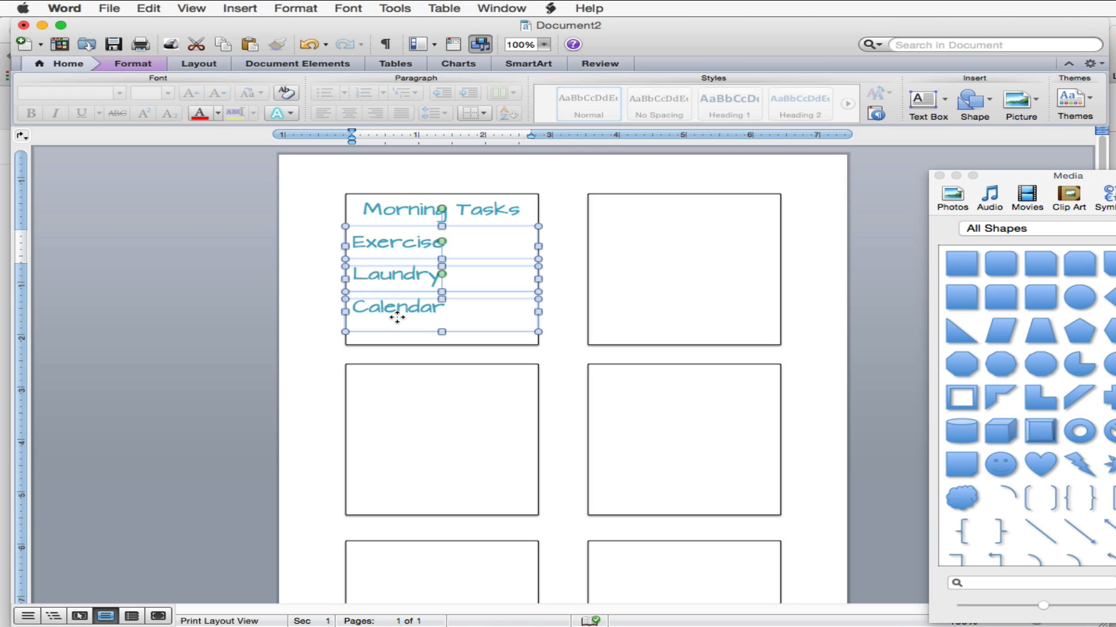
key("Right")
key("Right")
key("Right")
key("Right")
key("Right")
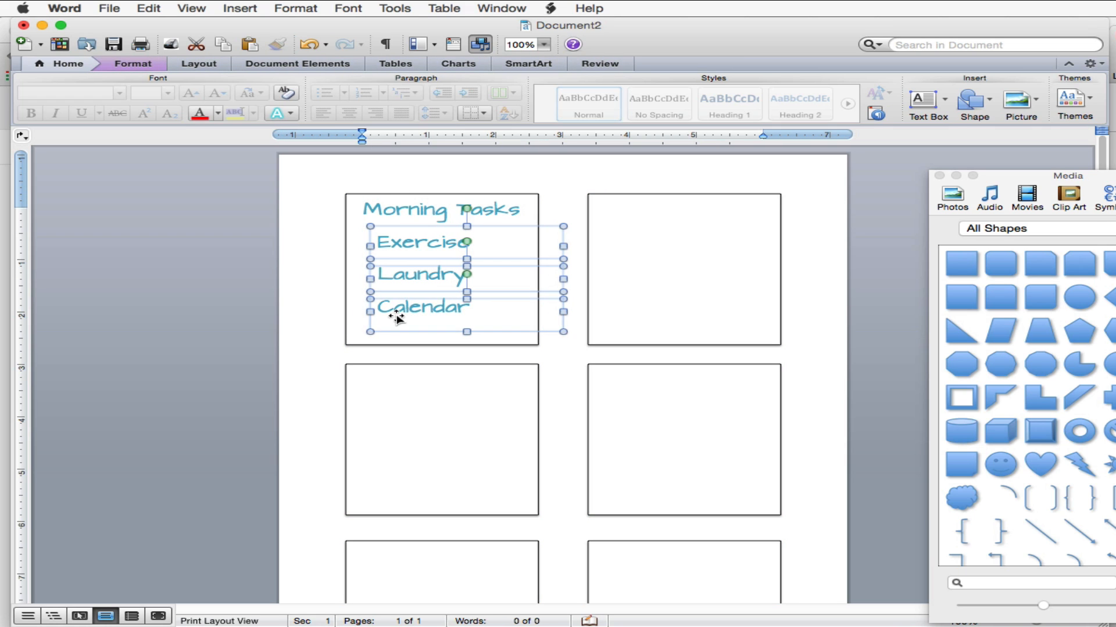
key("Left")
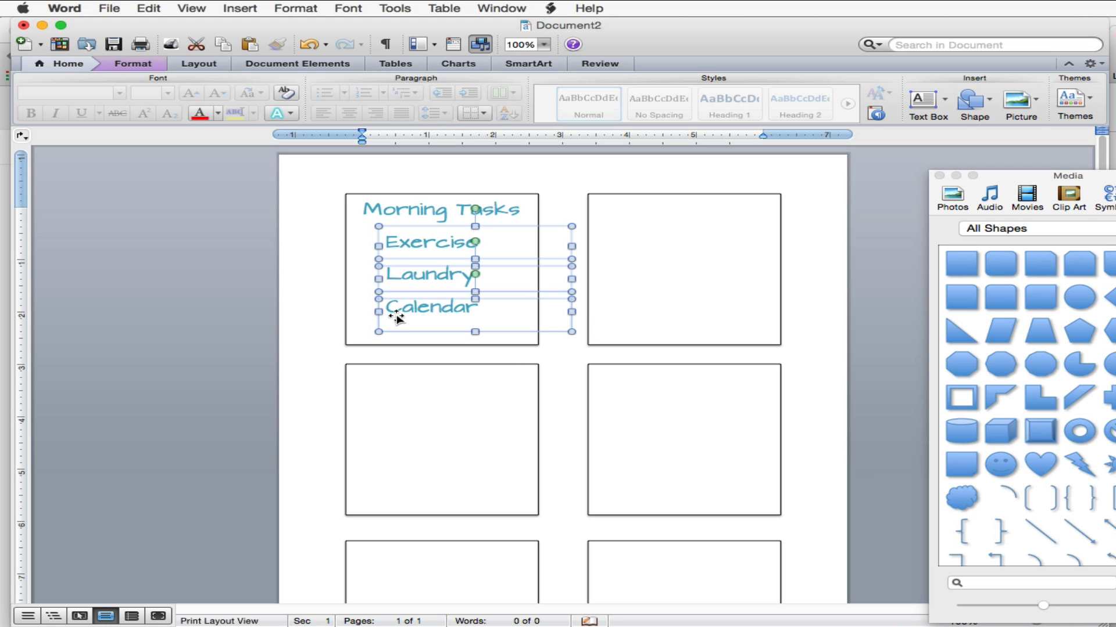
left_click(1109, 331)
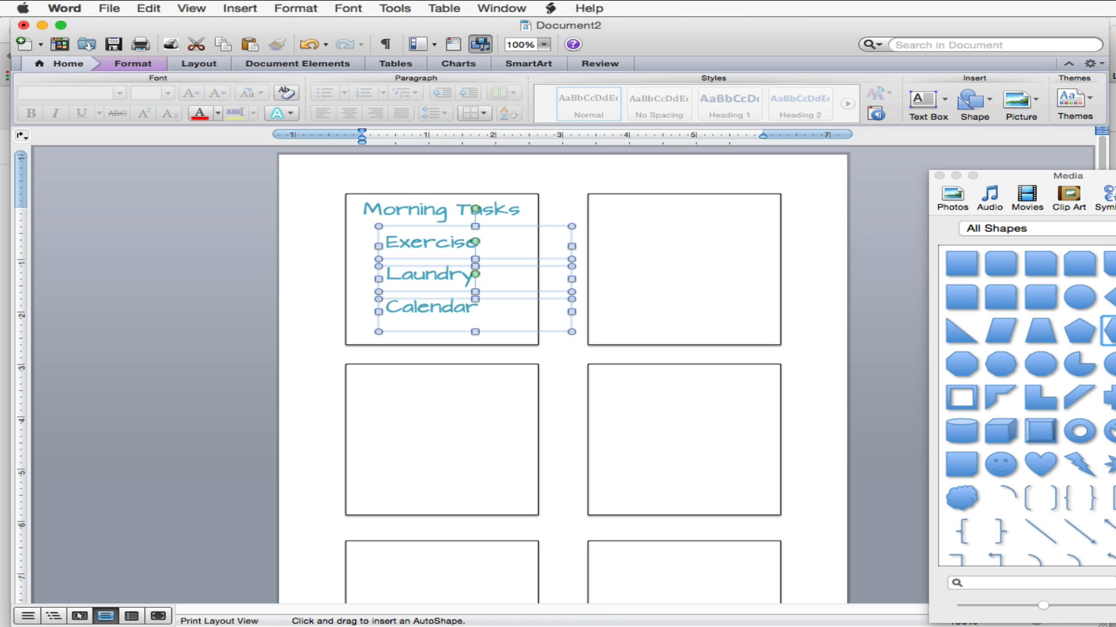
left_click(1029, 471)
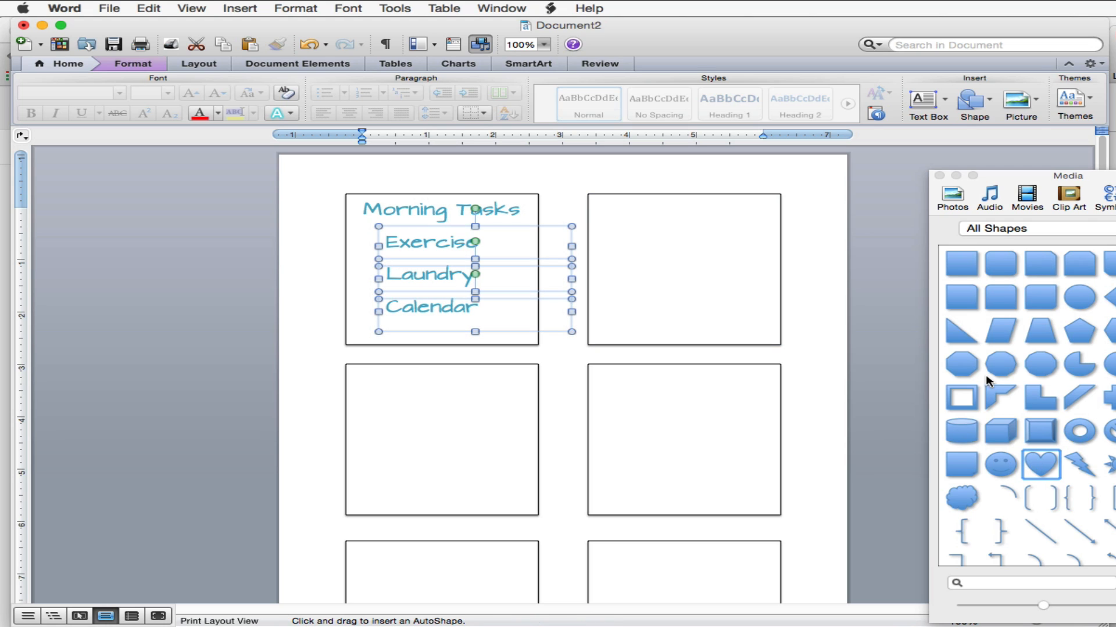
left_click_drag(1035, 176, 1005, 170)
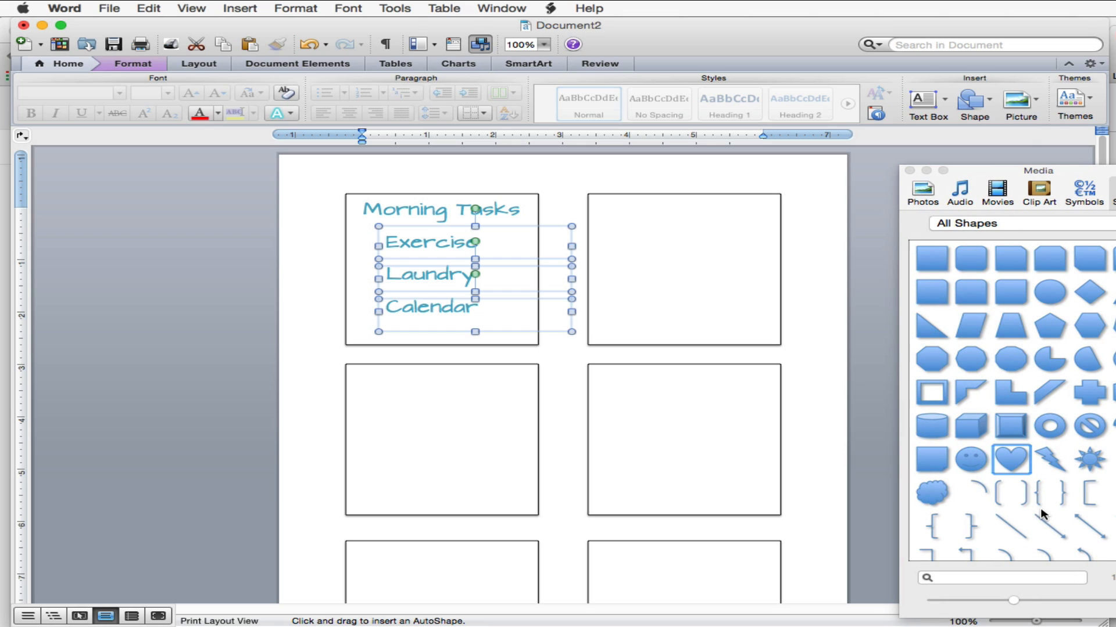
key("Escape")
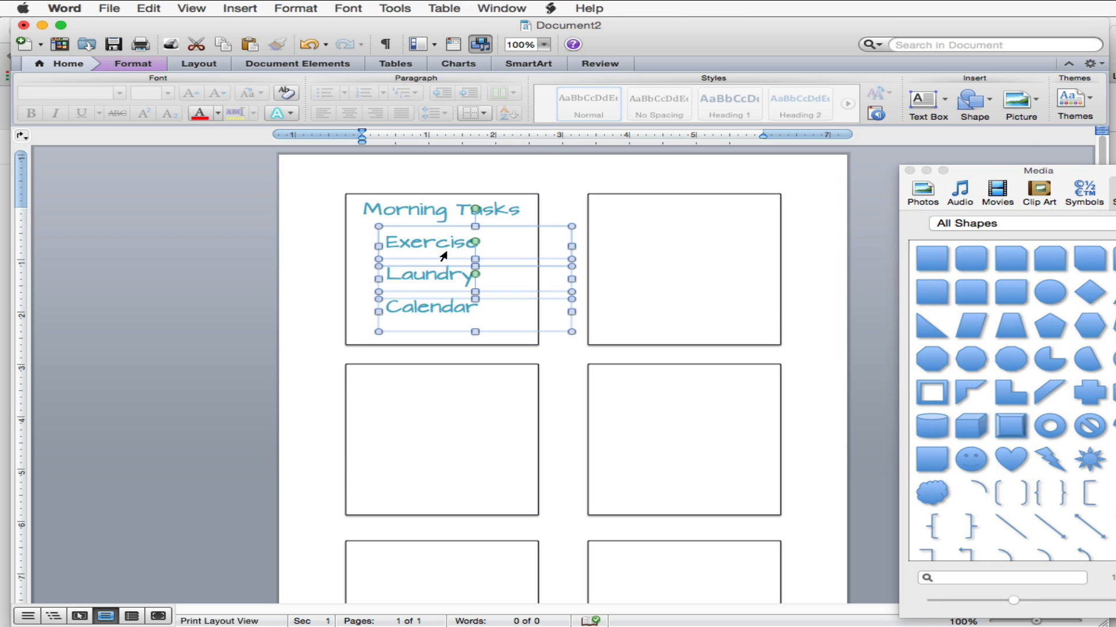
Step: Insert a heart shape in the first square and shrink it to fit in the space before "Exercise"
left_click(443, 252)
left_click(350, 254)
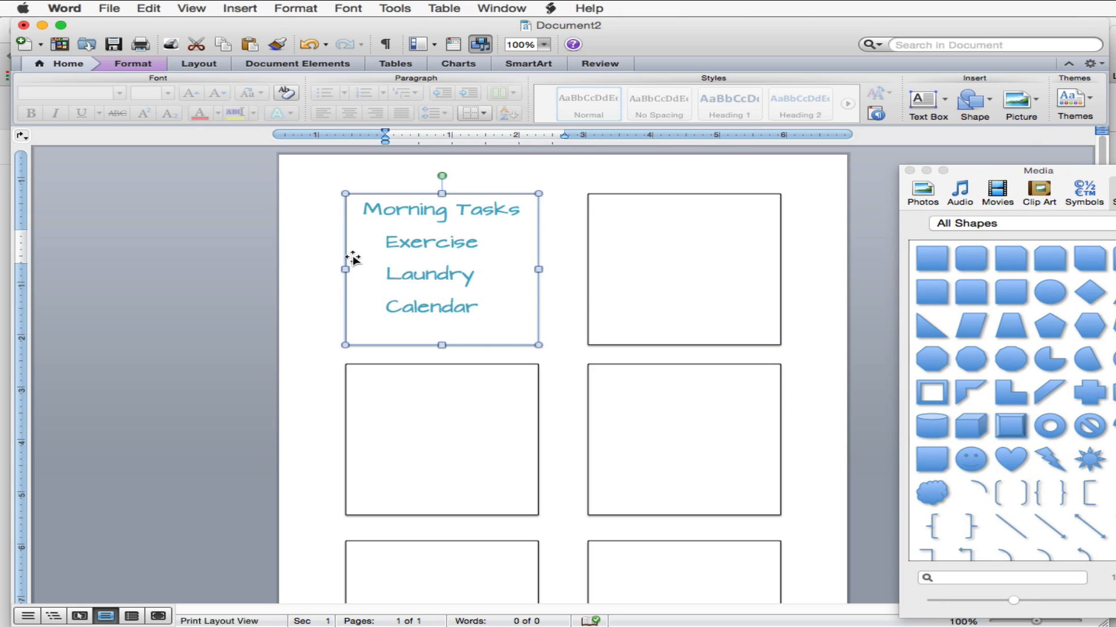
left_click_drag(1009, 459, 370, 246)
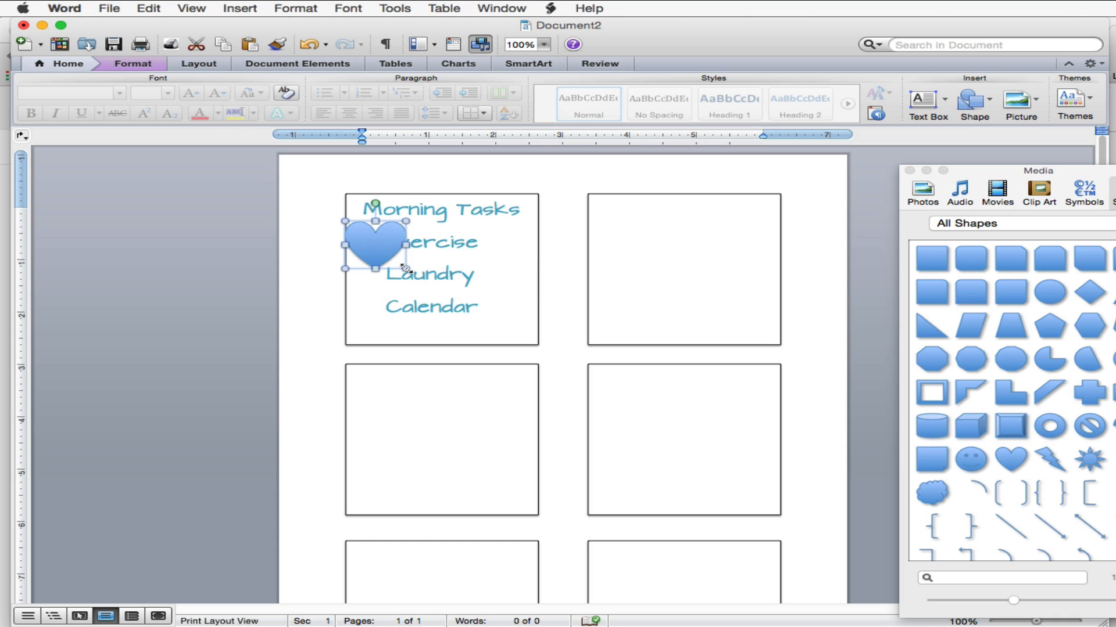
left_click_drag(405, 268, 373, 250)
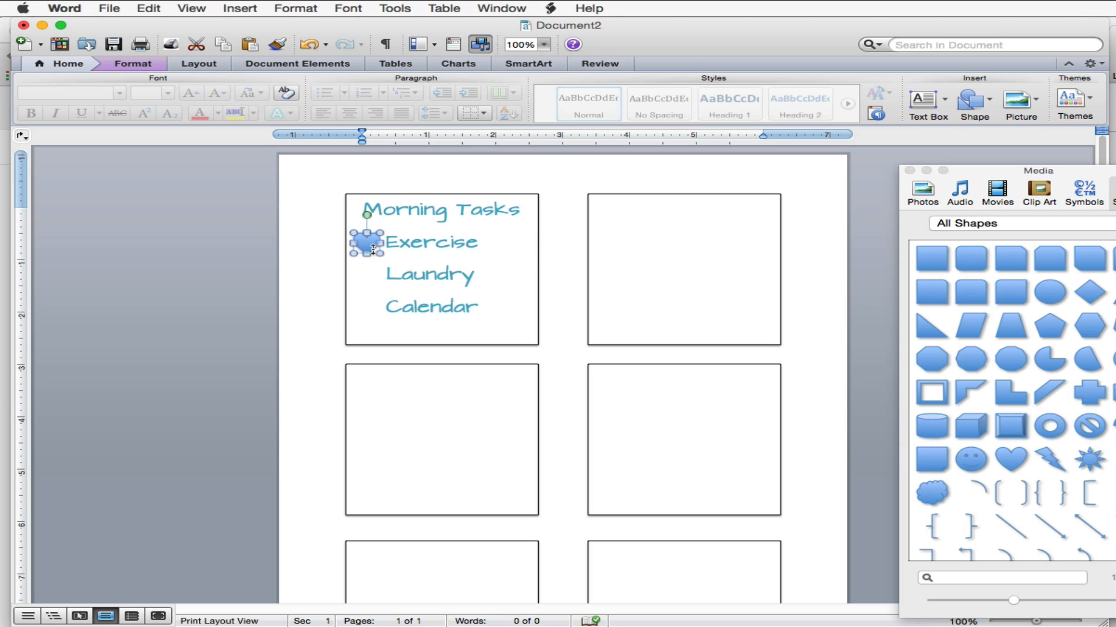
left_click(500, 279)
left_click(604, 316)
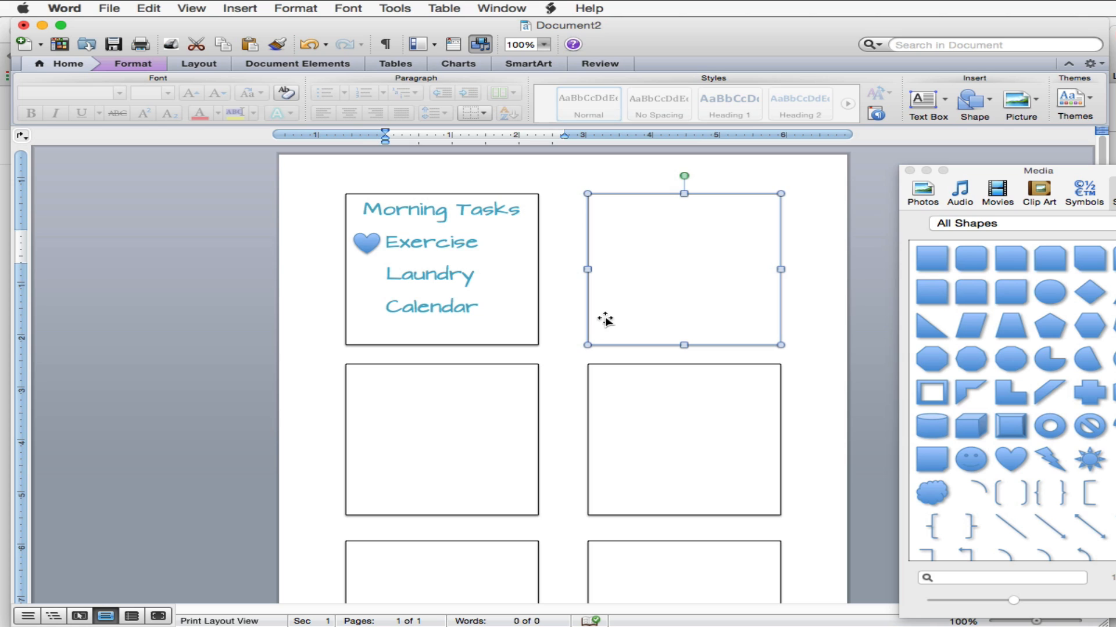
Step: Duplicate the heart straight down to place one before "Laundry" and one before "Calendar"
left_click(371, 250)
left_click_drag(372, 245, 371, 316)
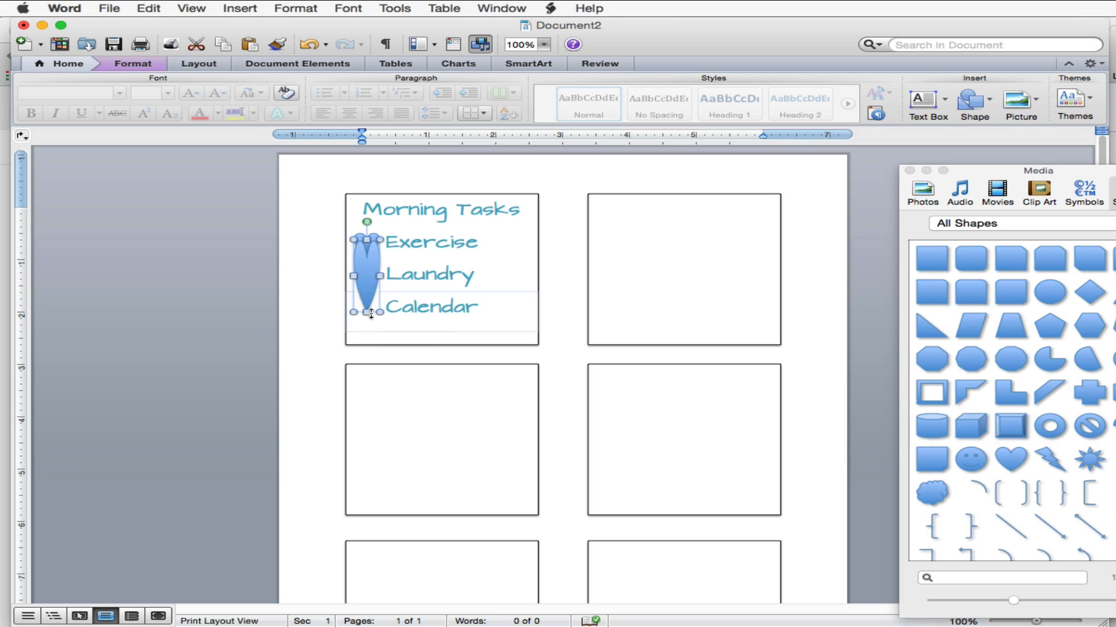
key("super+z")
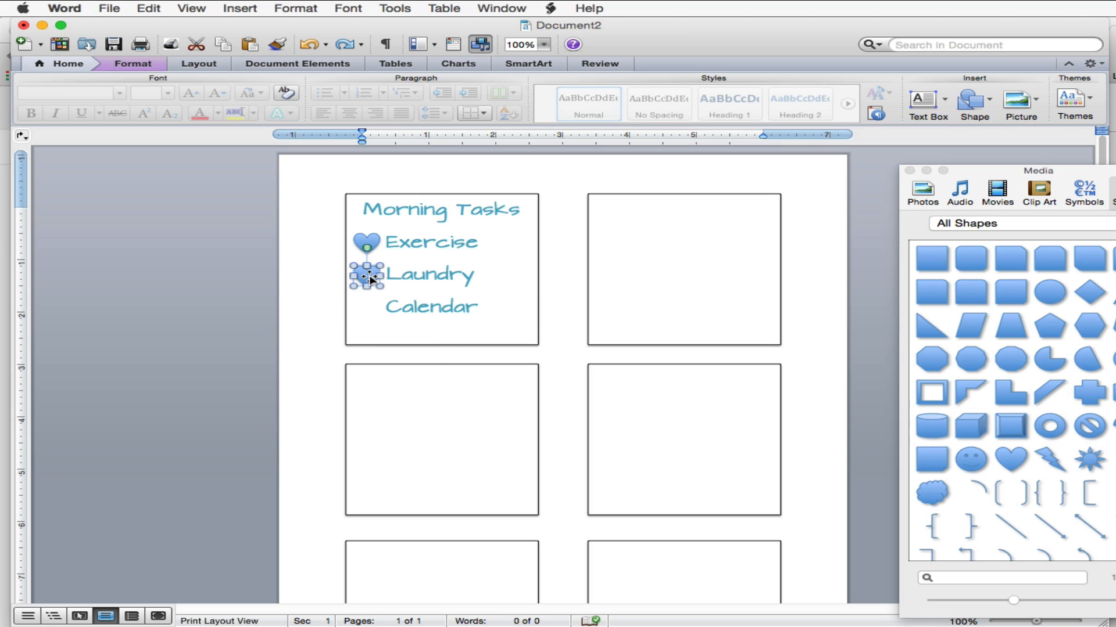
left_click_drag(370, 278, 372, 309)
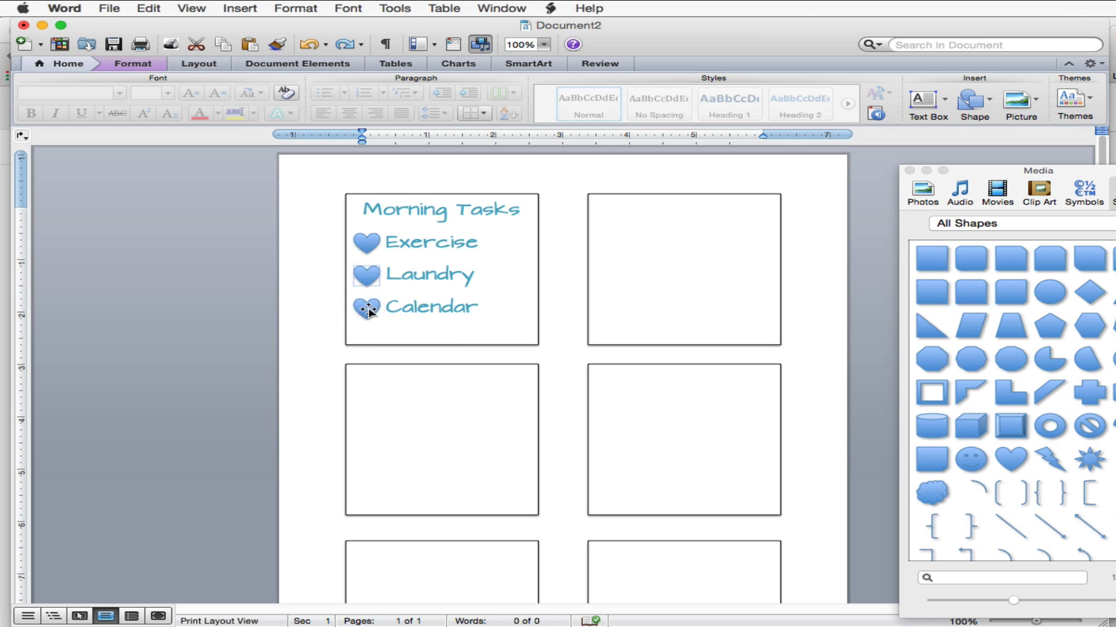
left_click(265, 313)
key("super+a")
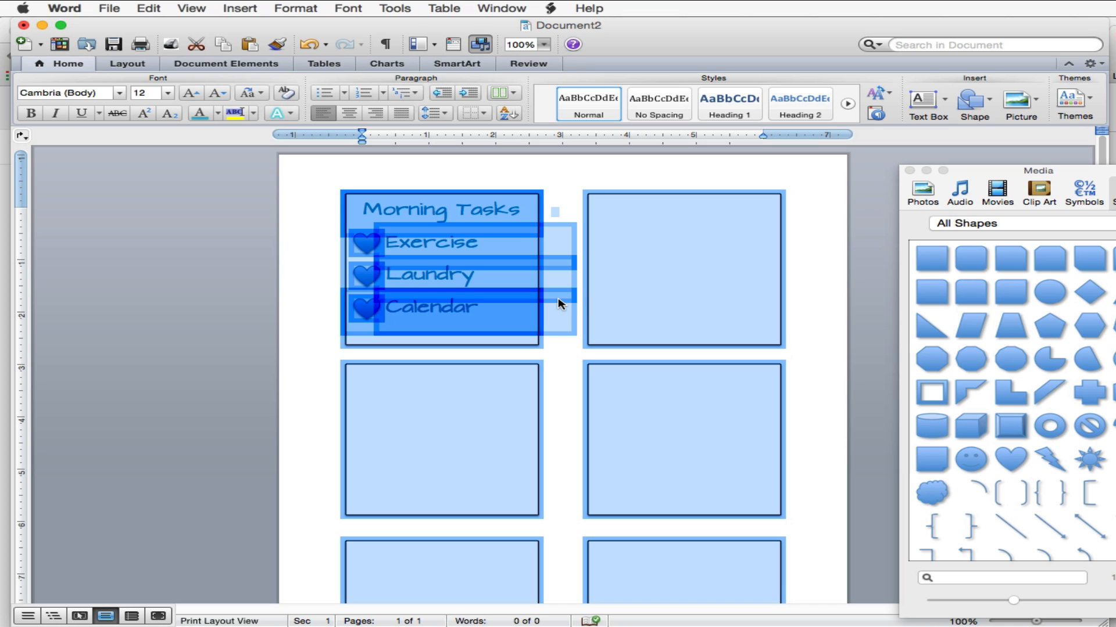
left_click(562, 299)
left_click(561, 209)
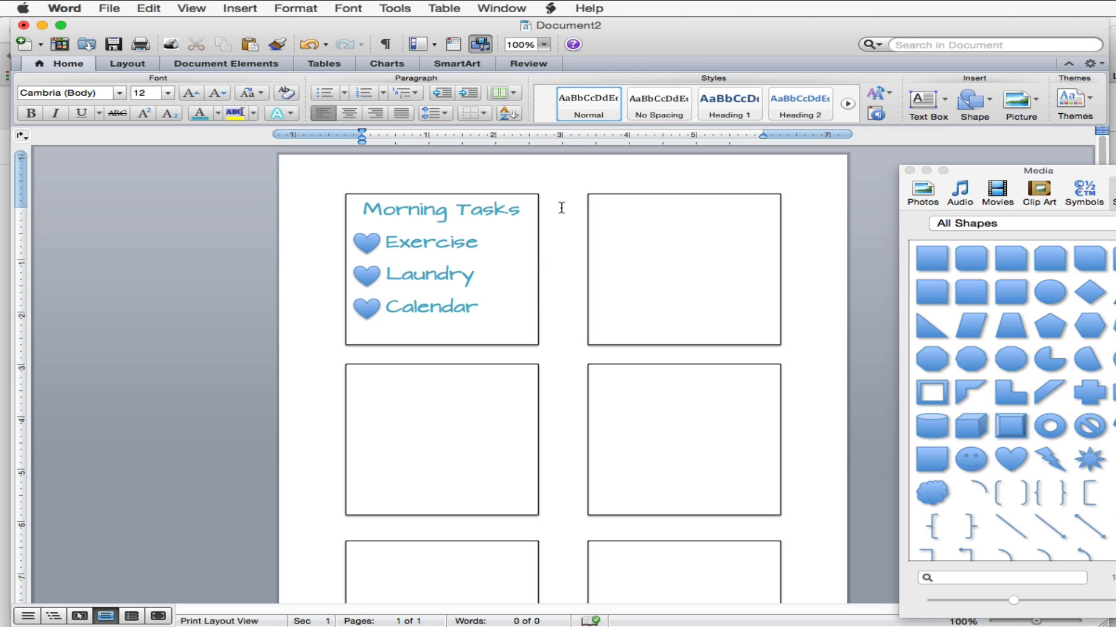
Step: Select the three hearts together and set their line color to No Line
left_click(366, 242)
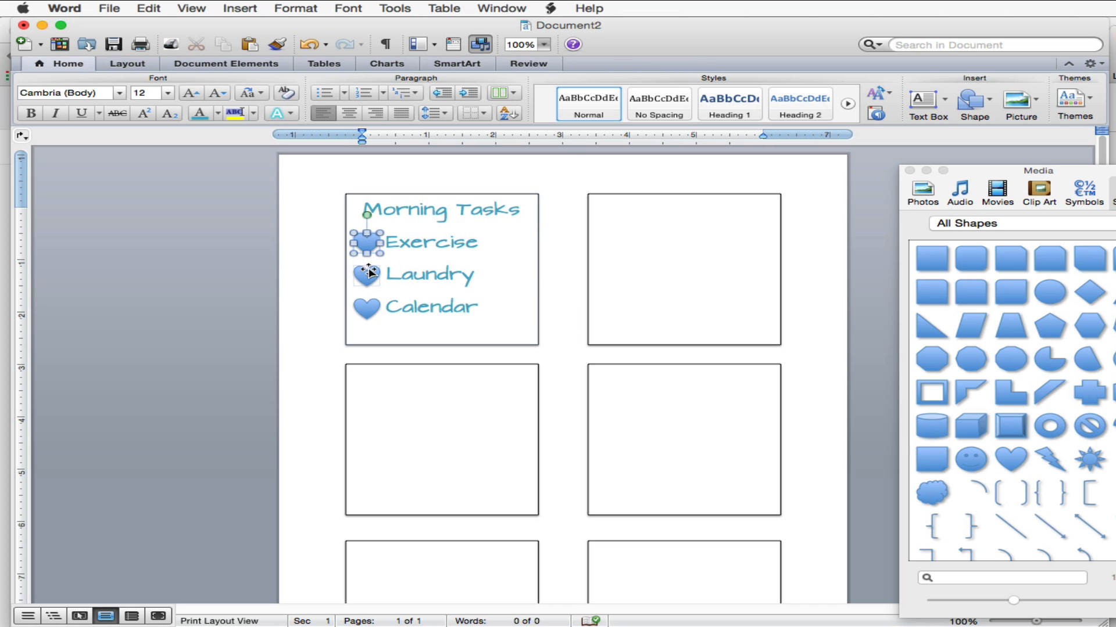
left_click(374, 281, "shift")
left_click(369, 311, "shift")
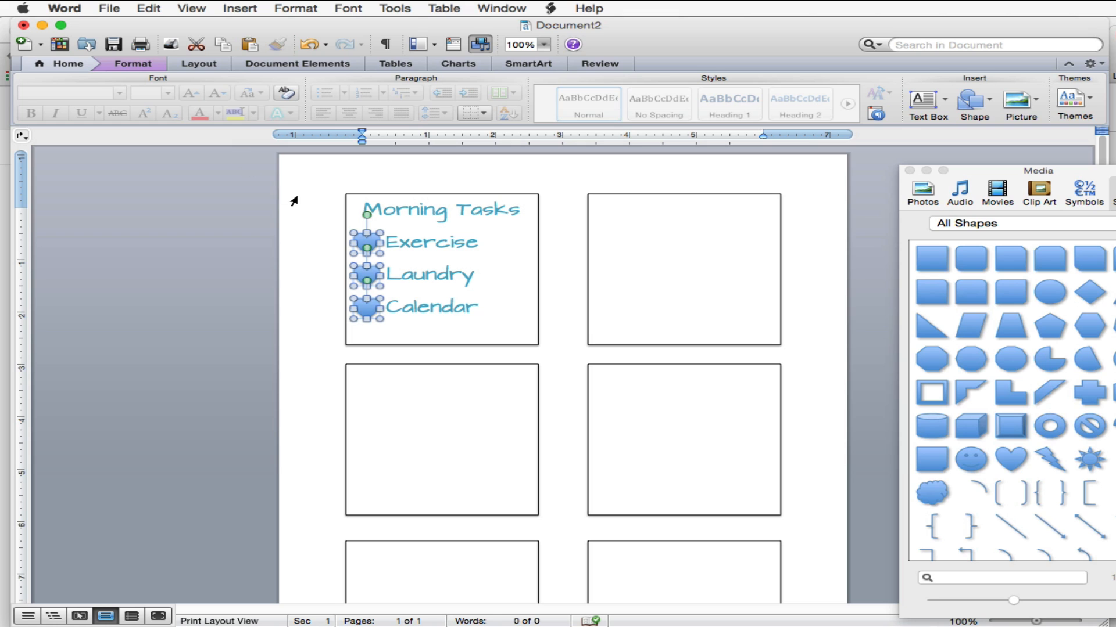
right_click(368, 240)
left_click(432, 424)
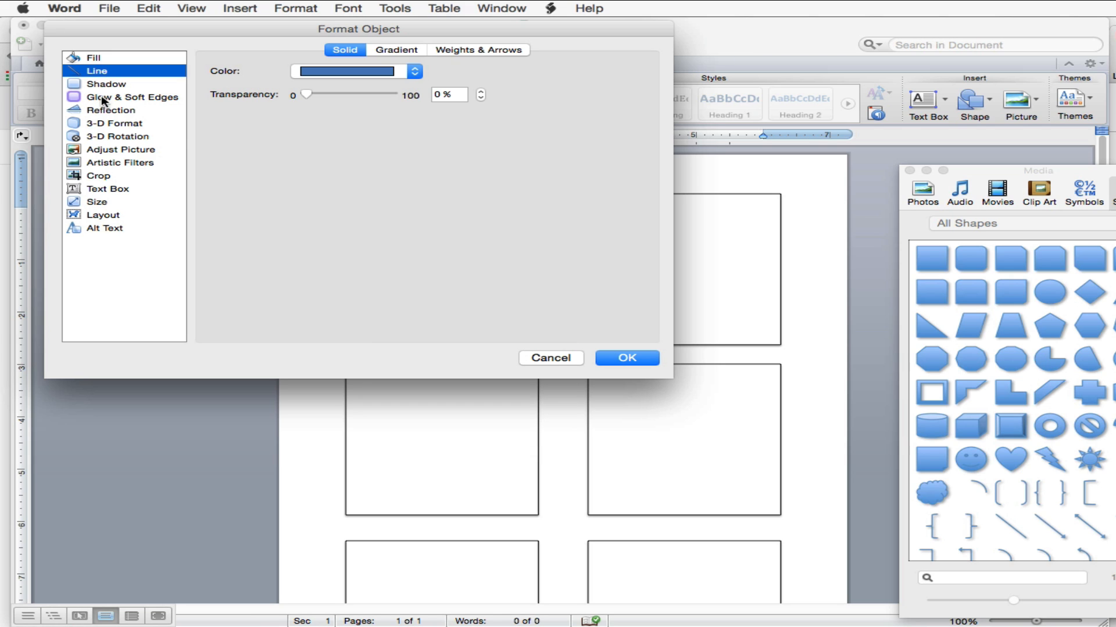
left_click(415, 72)
left_click(371, 92)
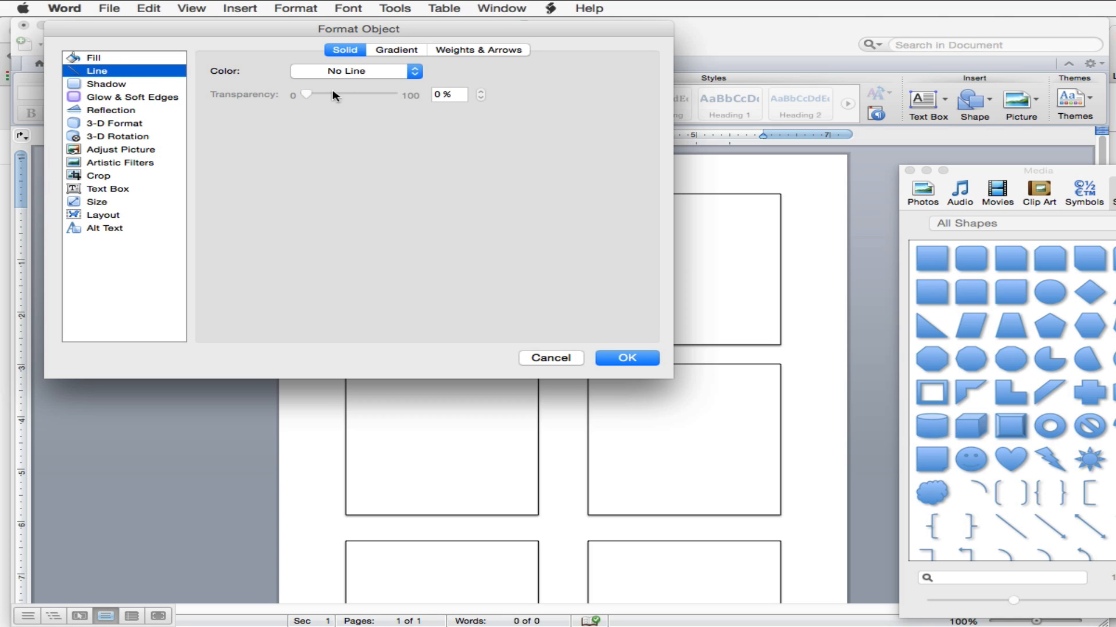
Step: Fill the three selected hearts with solid standard red and apply the formatting
left_click(115, 59)
left_click(467, 72)
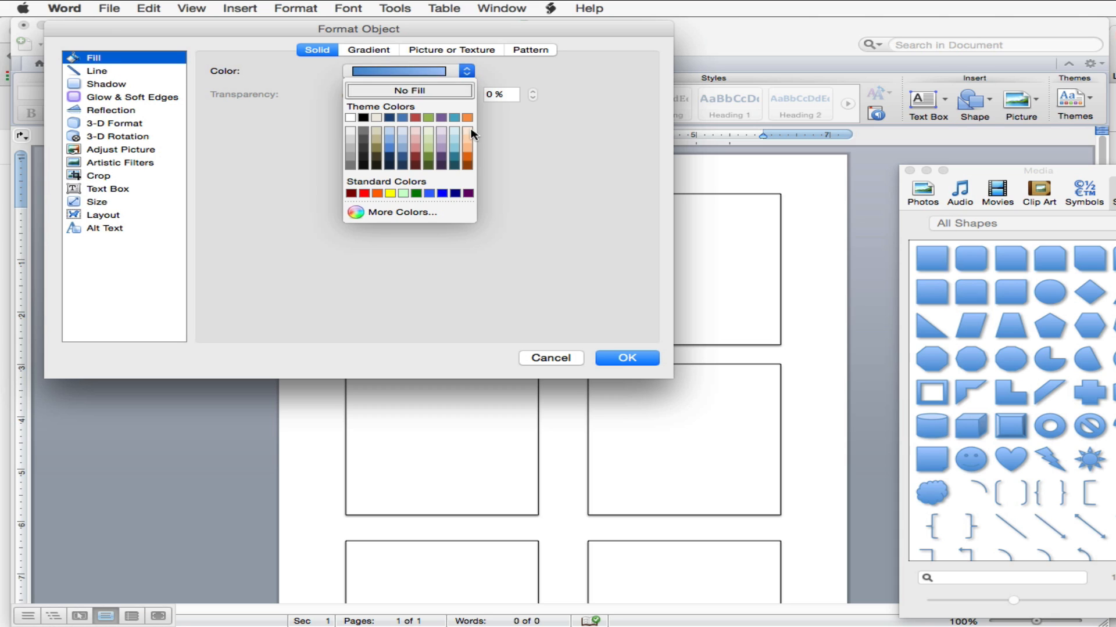
left_click(365, 194)
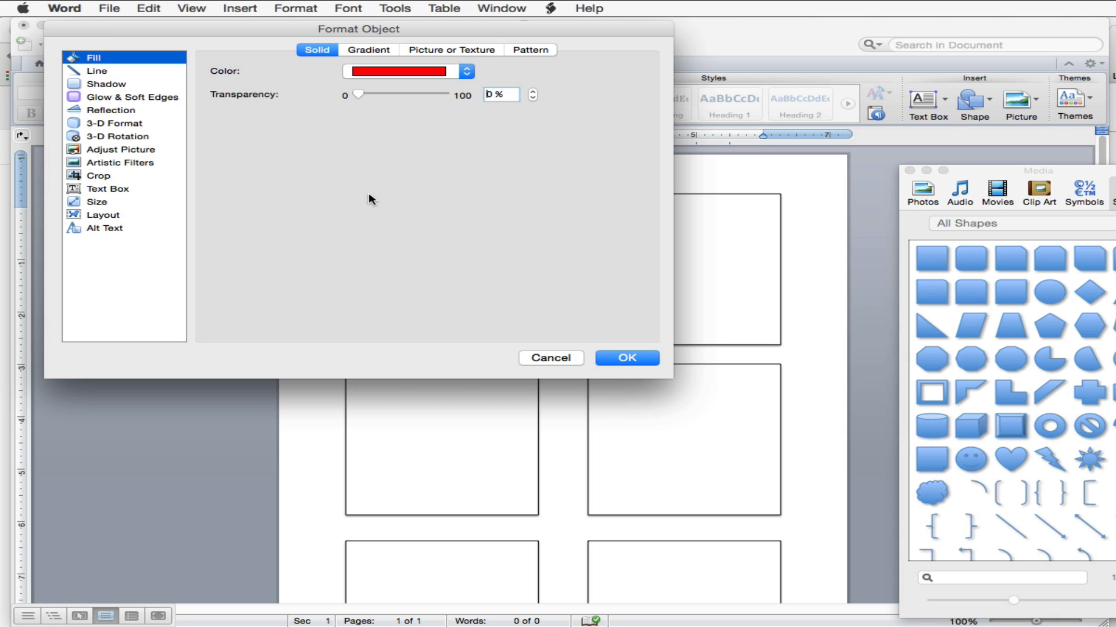
left_click(628, 359)
key("super+a")
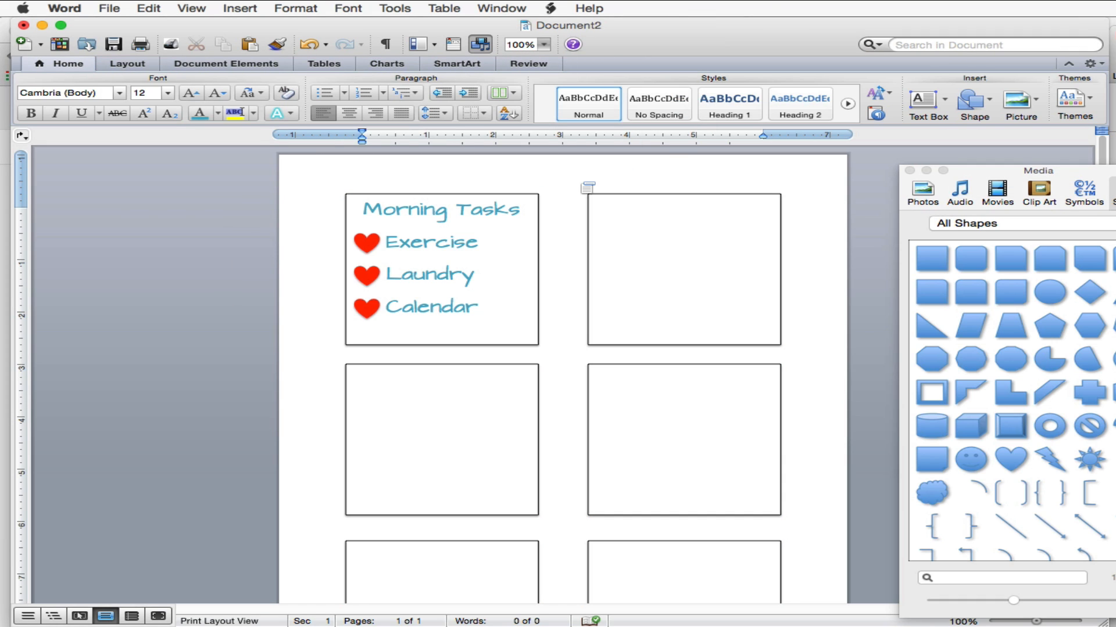
left_click(685, 157)
Step: Select the heading, three hearts and three task text boxes, duplicate them into the upper-right square and nudge the copies right into alignment
left_click(412, 209)
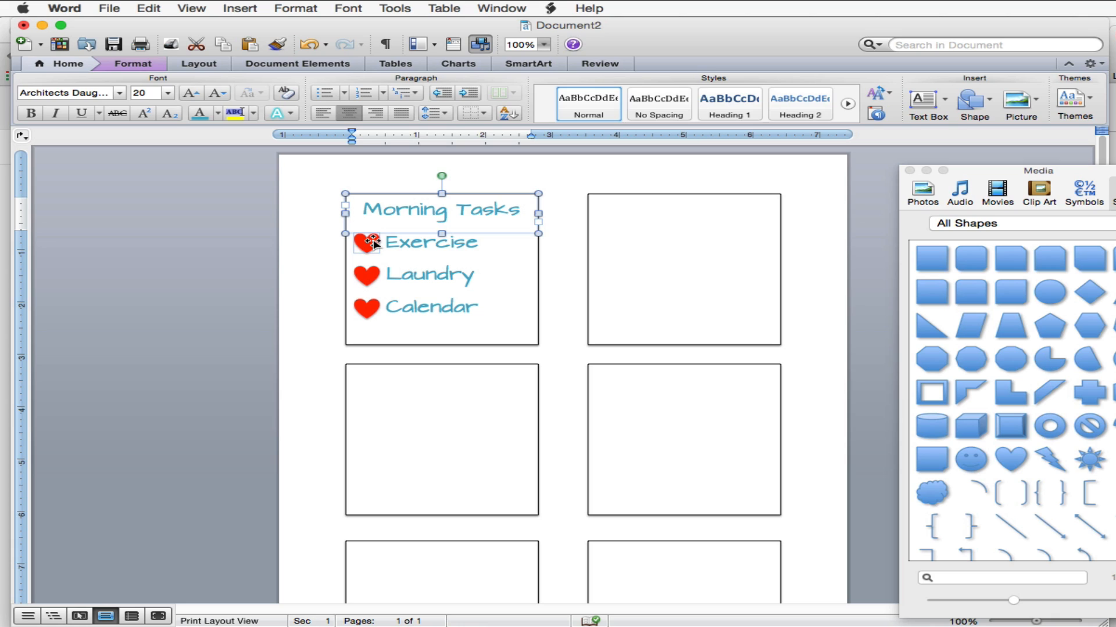
left_click(372, 243)
left_click(367, 275, "shift")
left_click(366, 308, "shift")
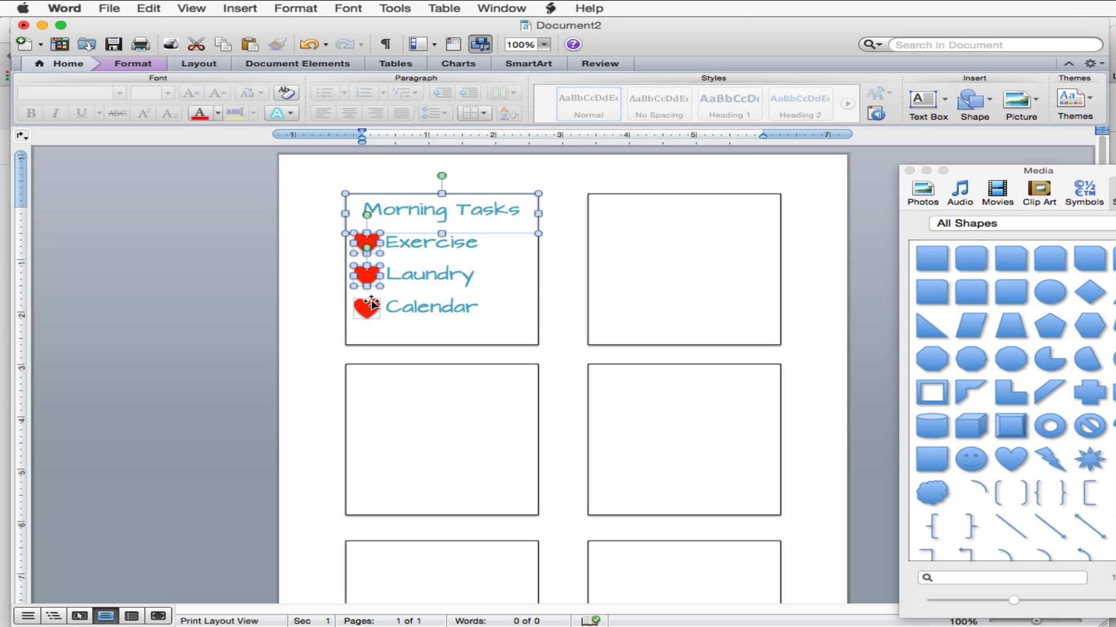
left_click(427, 256, "shift")
left_click(428, 280, "shift")
left_click(426, 308, "shift")
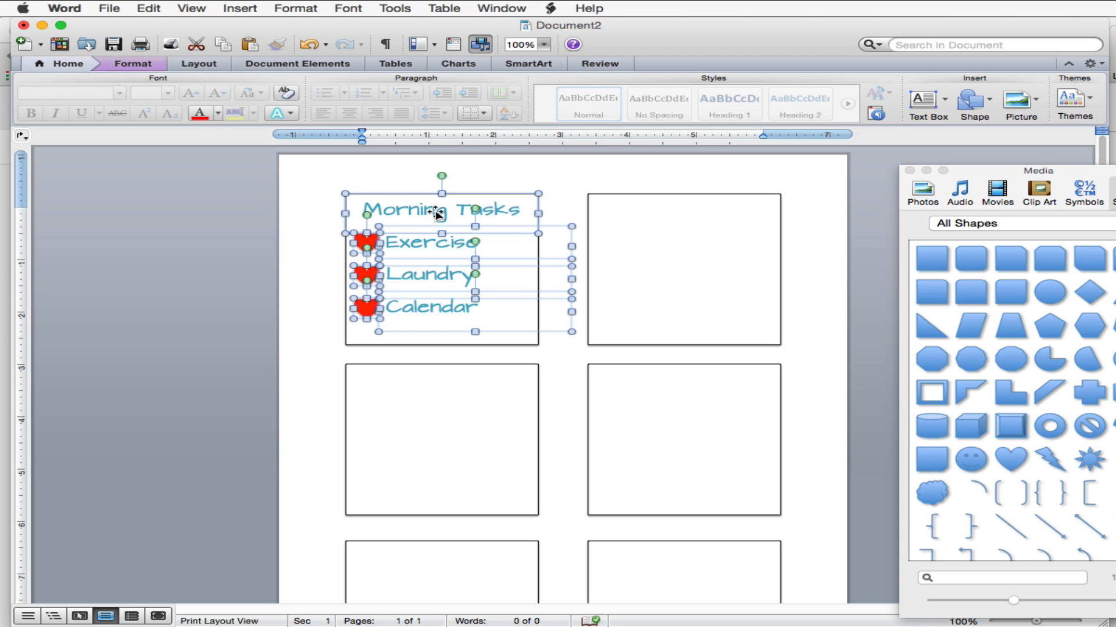
left_click_drag(437, 213, 669, 213)
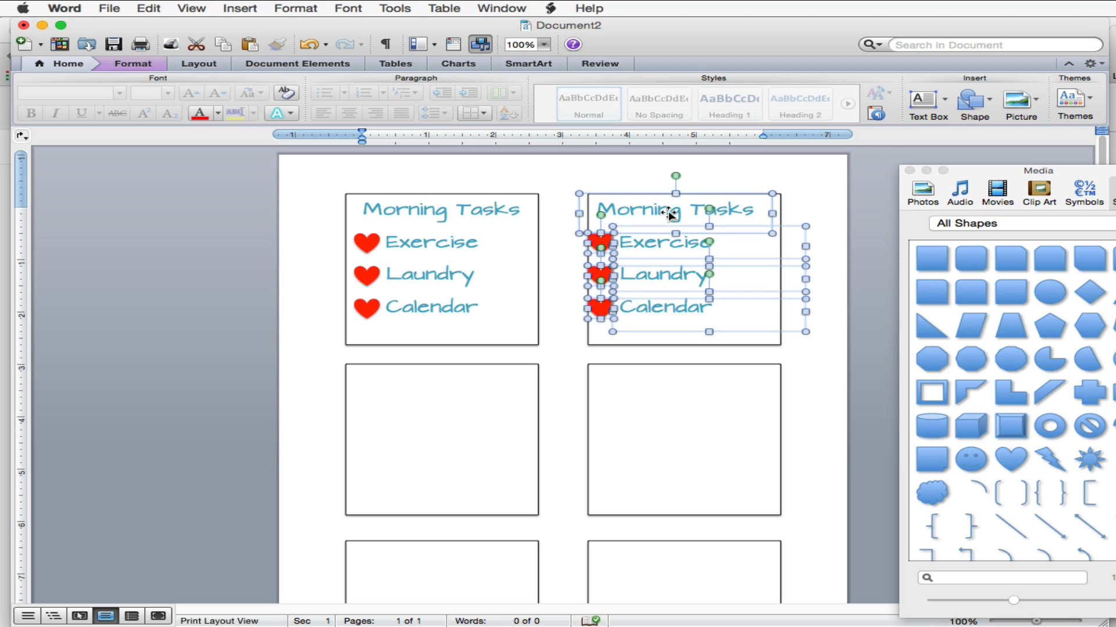
key("Right")
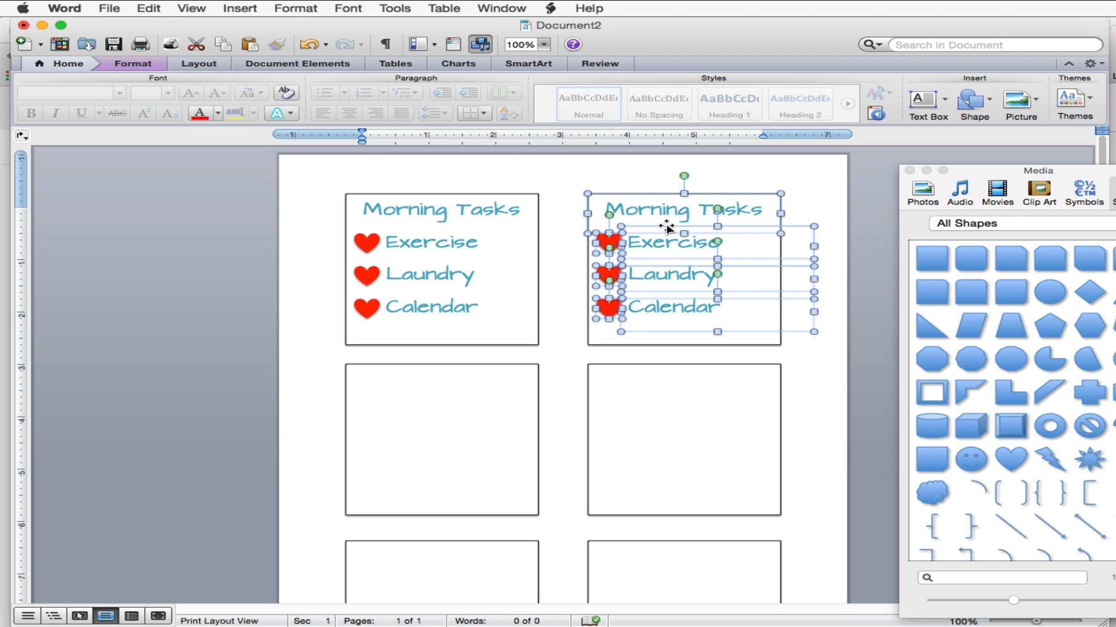
Step: Add the first square's heading, hearts and task text boxes to the selection and duplicate both lists into the middle row of squares
left_click(462, 208, "shift")
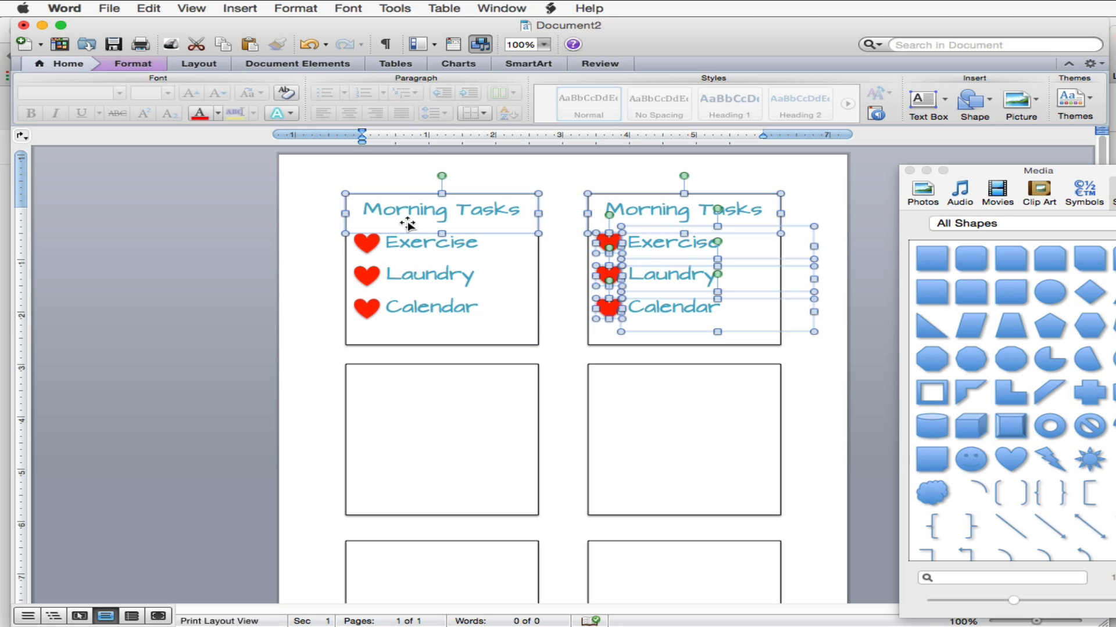
left_click(367, 242, "shift")
left_click(367, 275, "shift")
left_click(363, 312, "shift")
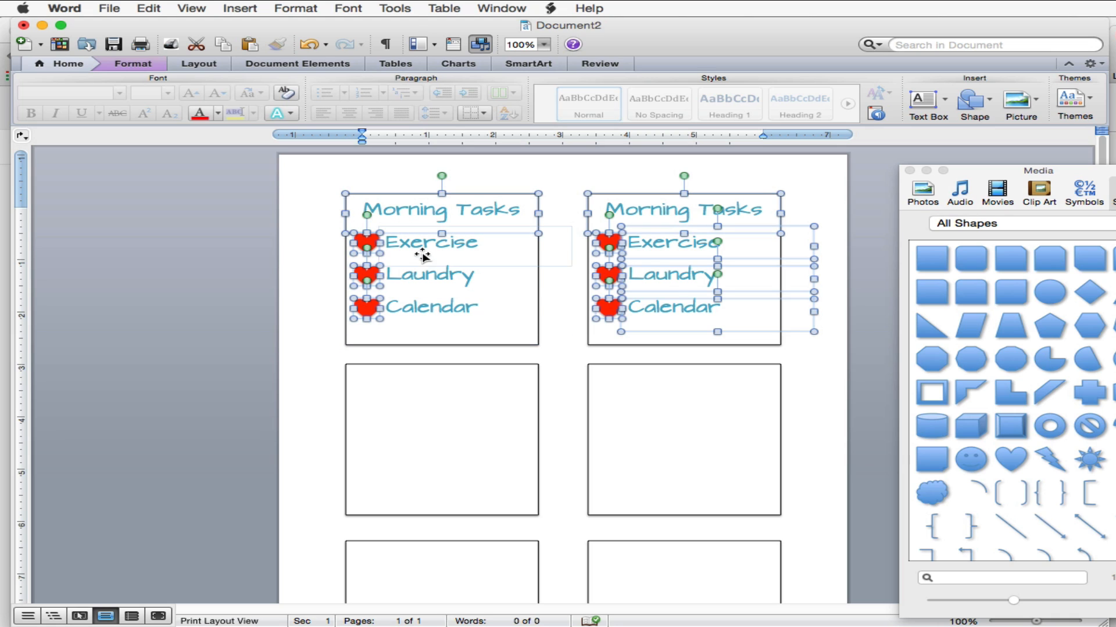
left_click(424, 249, "shift")
left_click(436, 270, "shift")
left_click(430, 303, "shift")
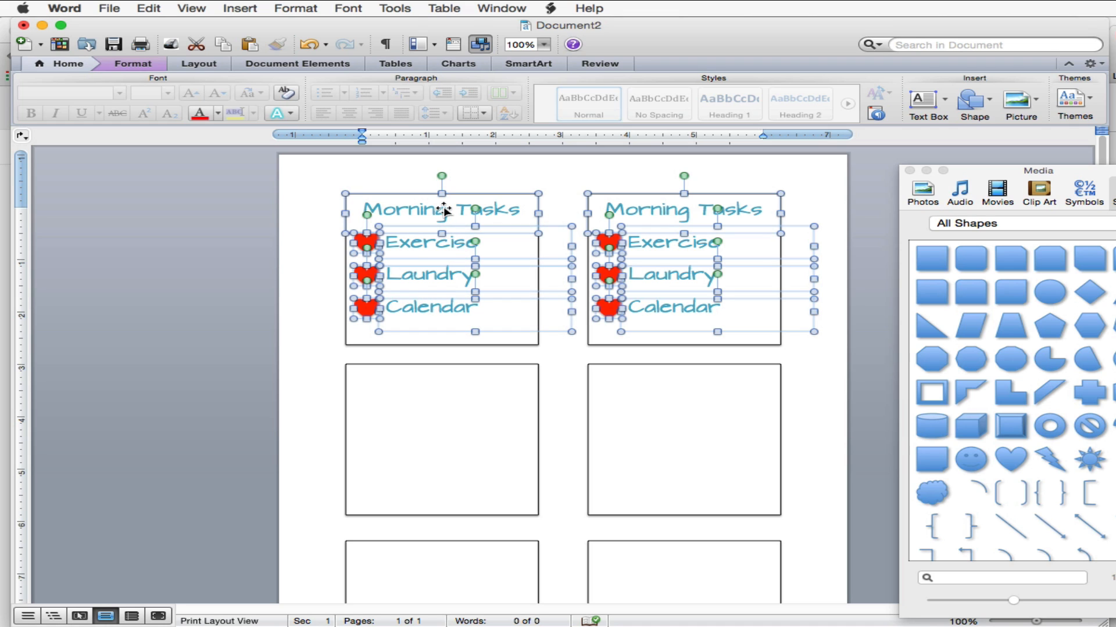
left_click_drag(444, 209, 440, 380)
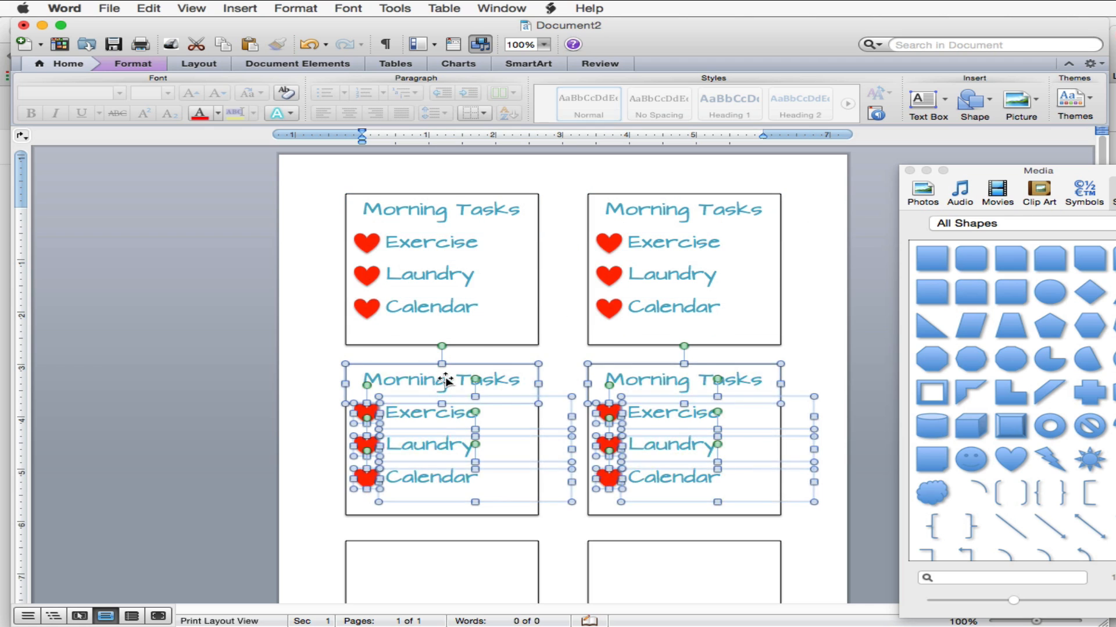
Step: Duplicate both selected task lists from the middle row into the bottom row of squares and clear the selection
scroll(440, 349, "down", 3)
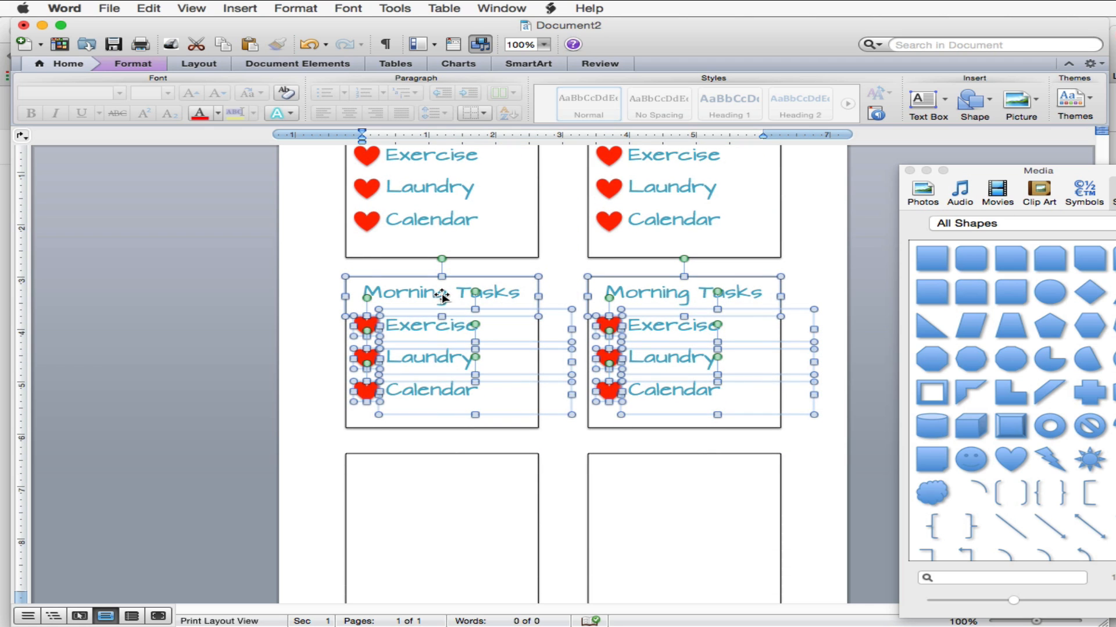
left_click_drag(438, 294, 439, 474)
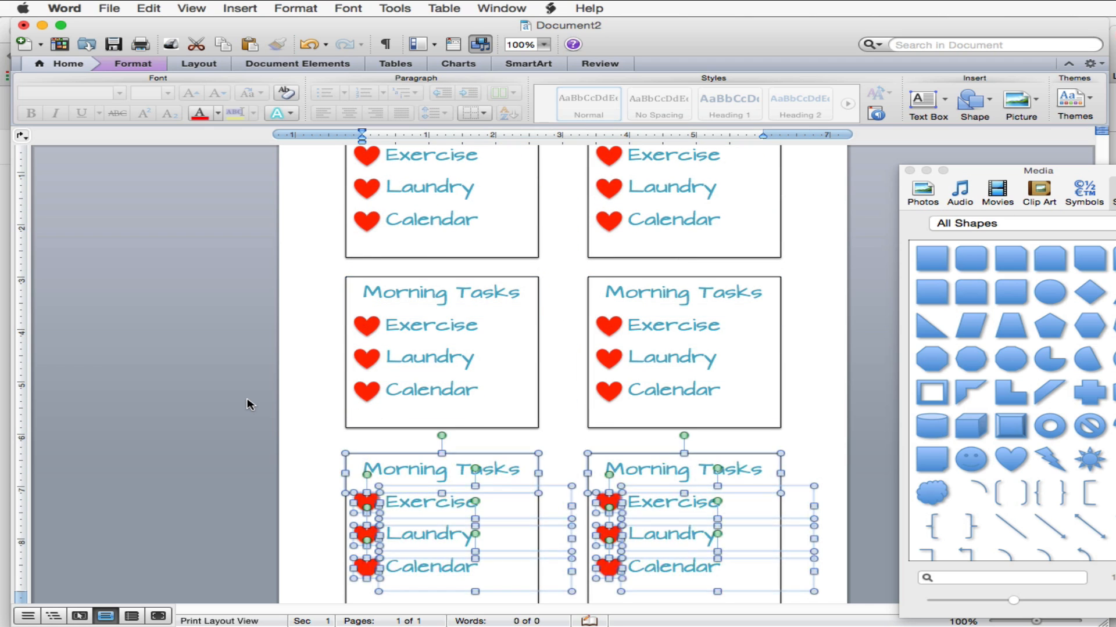
key("cmd+a")
scroll(868, 292, "up", 3)
left_click(806, 203)
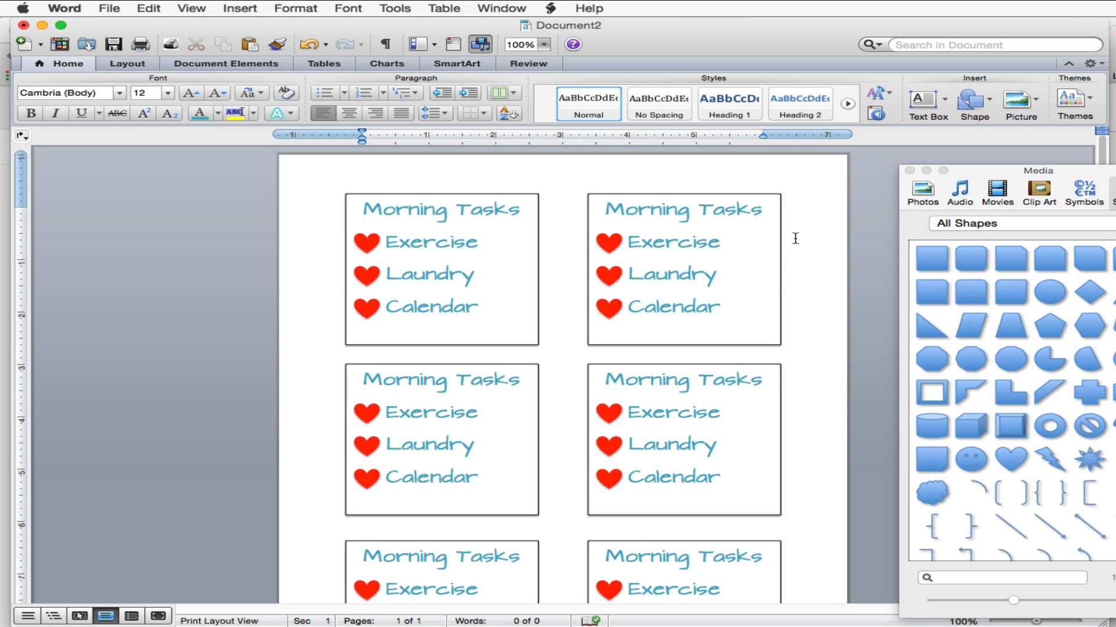
scroll(794, 238, "down", 1)
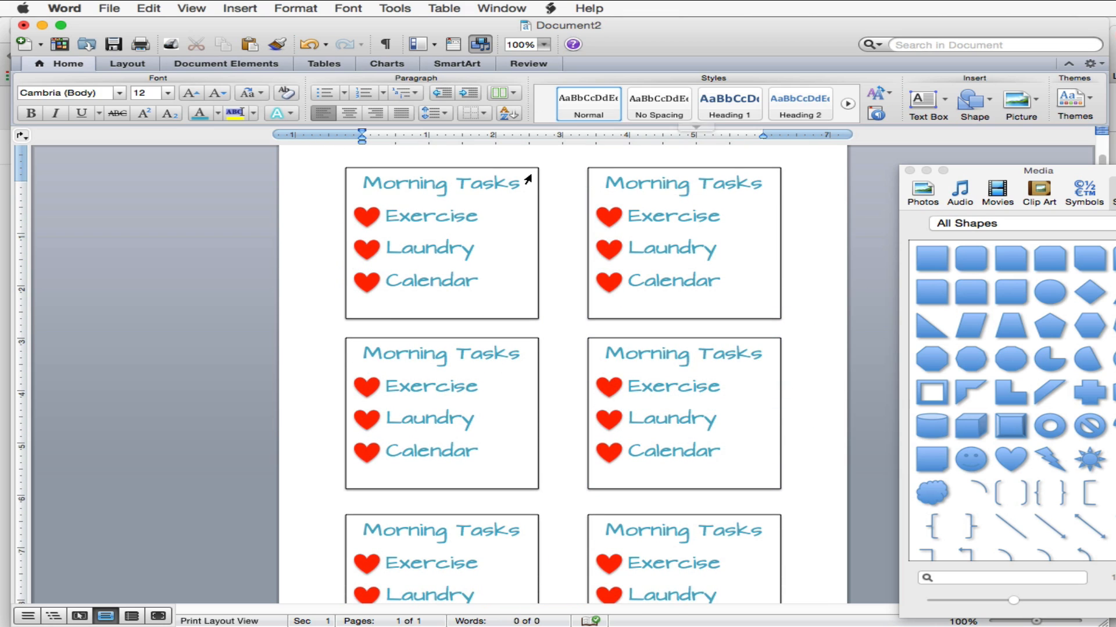
left_click(527, 203)
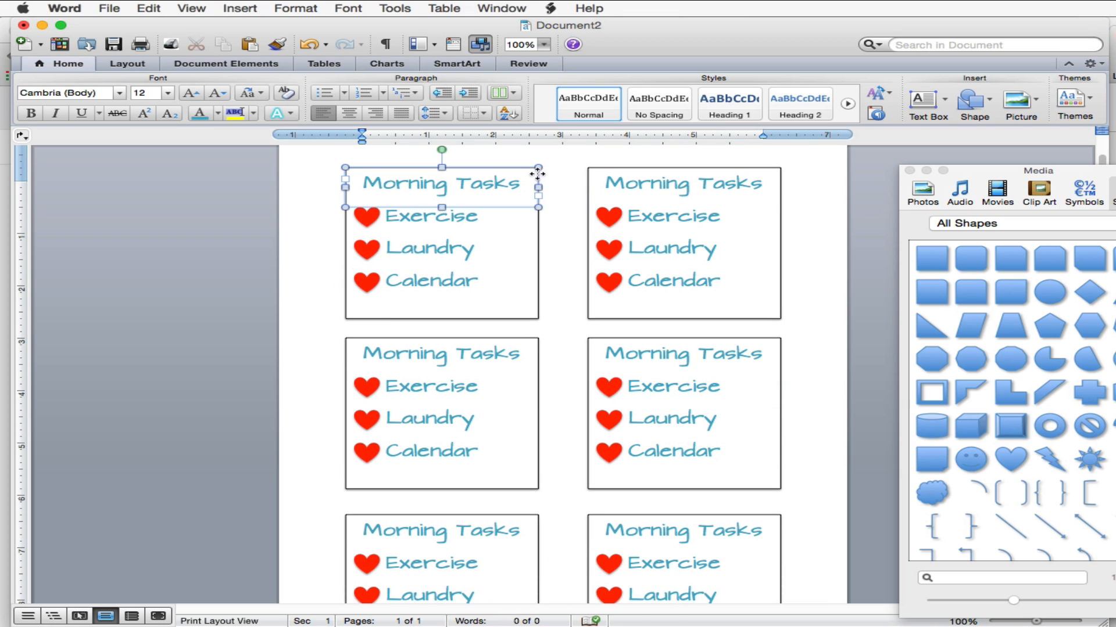
left_click(535, 249)
left_click(538, 210)
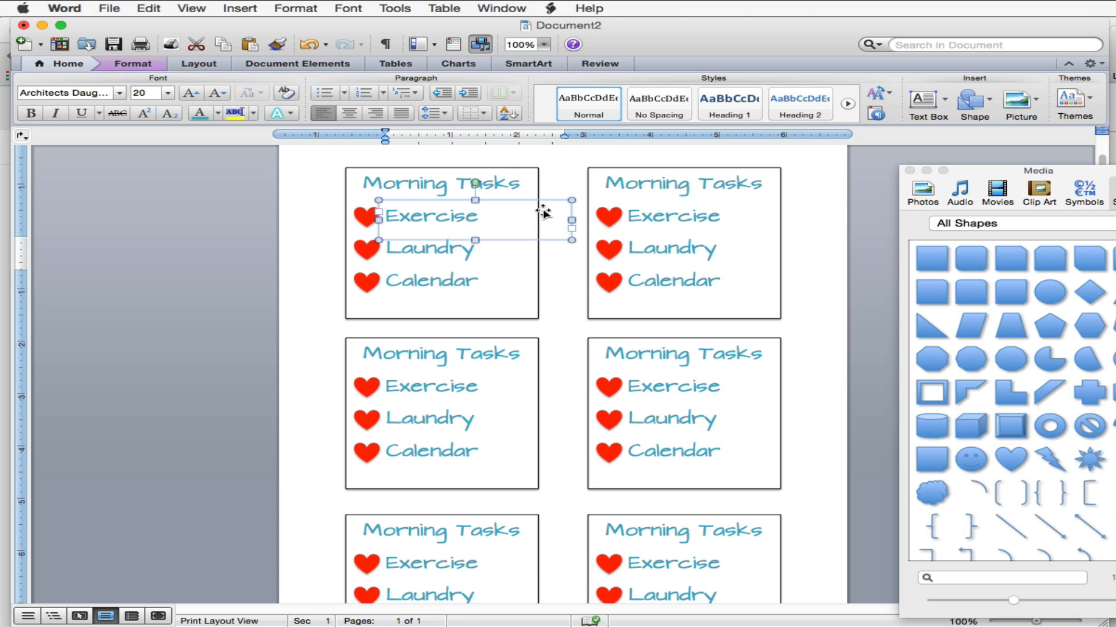
Step: Delete the four outline squares around the task lists in the top and middle rows, keeping the text and hearts
left_click(517, 317)
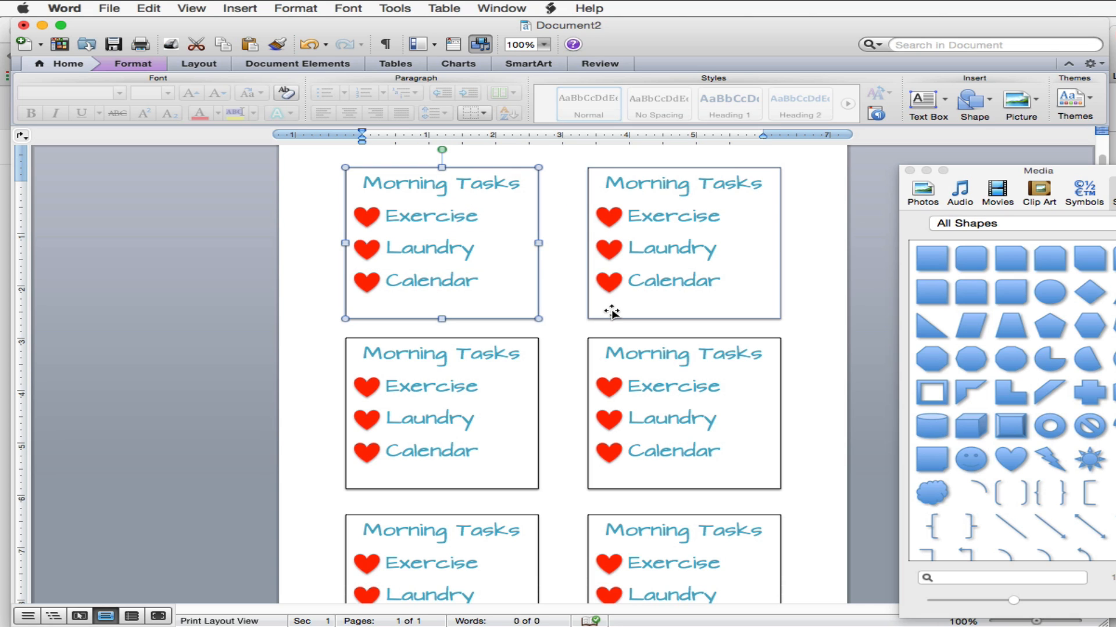
key("Delete")
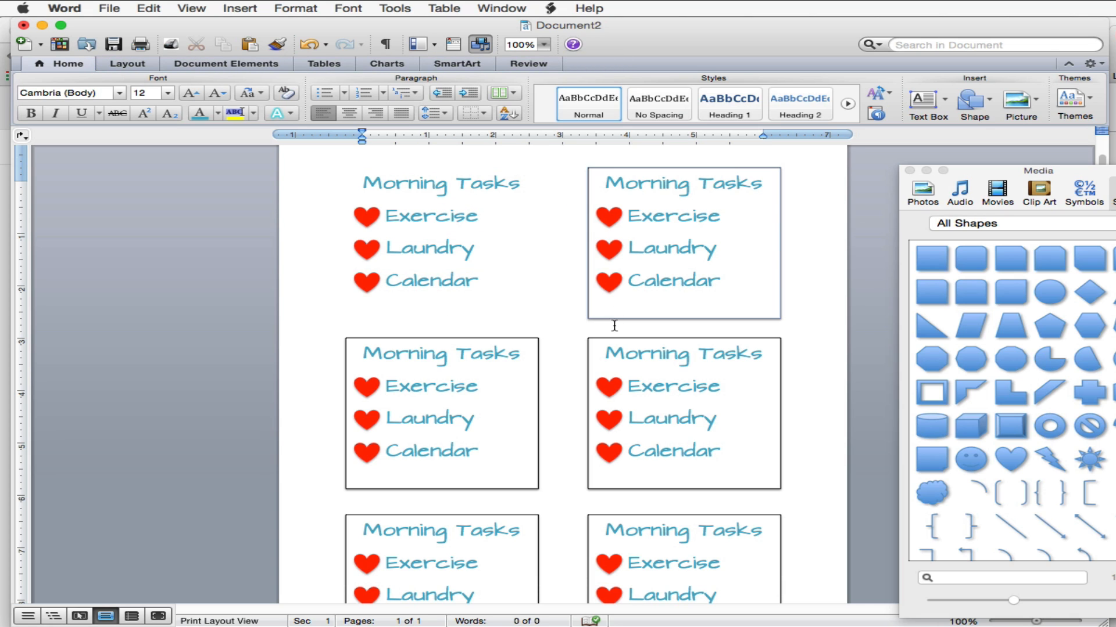
left_click(625, 319)
key("Delete")
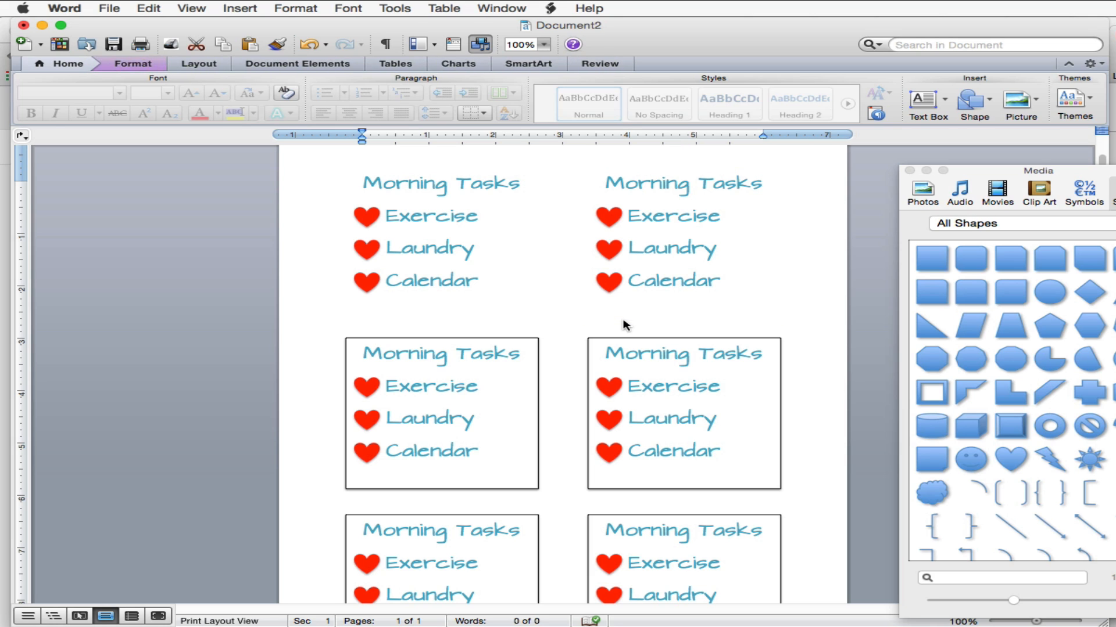
left_click(478, 491)
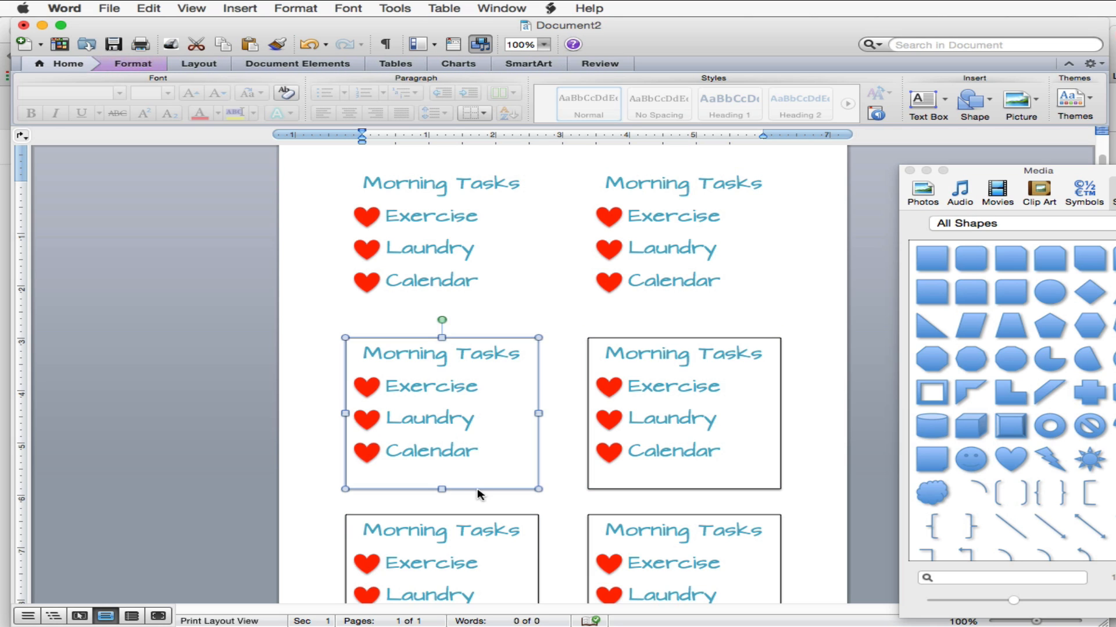
key("Delete")
left_click(647, 491)
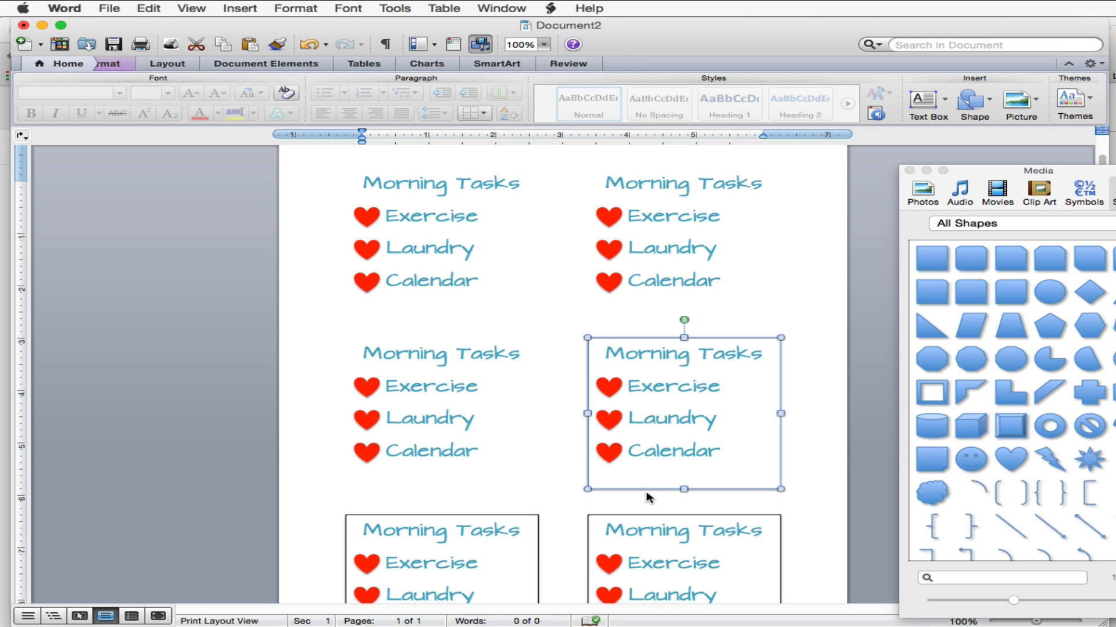
key("Delete")
Step: Delete the two outline squares around the bottom row's task lists, leaving their text boxes and hearts in place
scroll(647, 494, "down", 2)
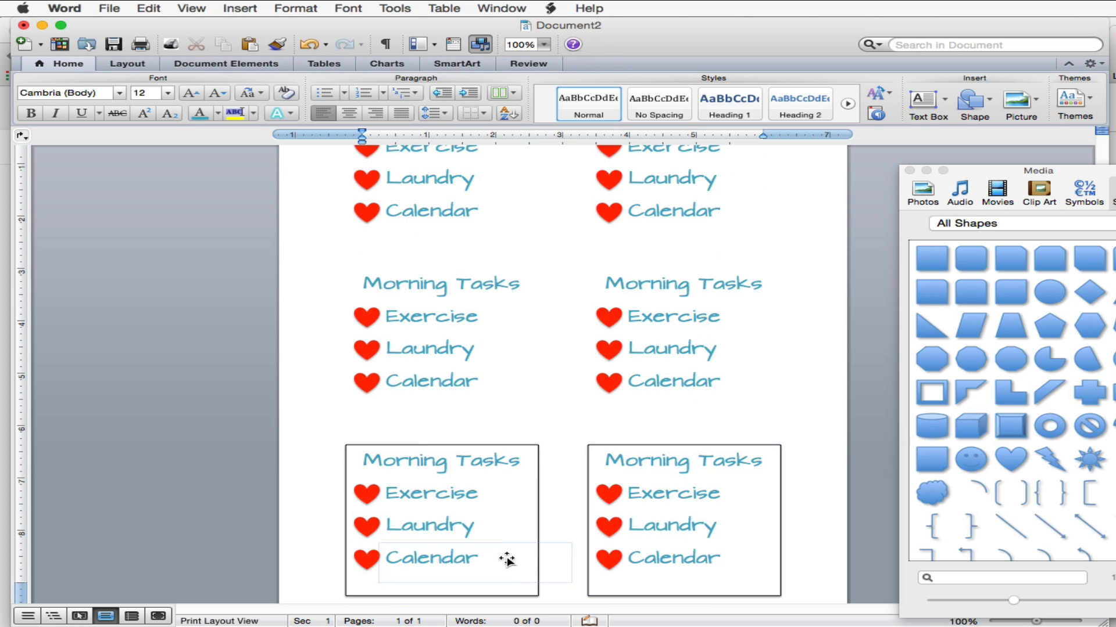
left_click(498, 595)
key("Delete")
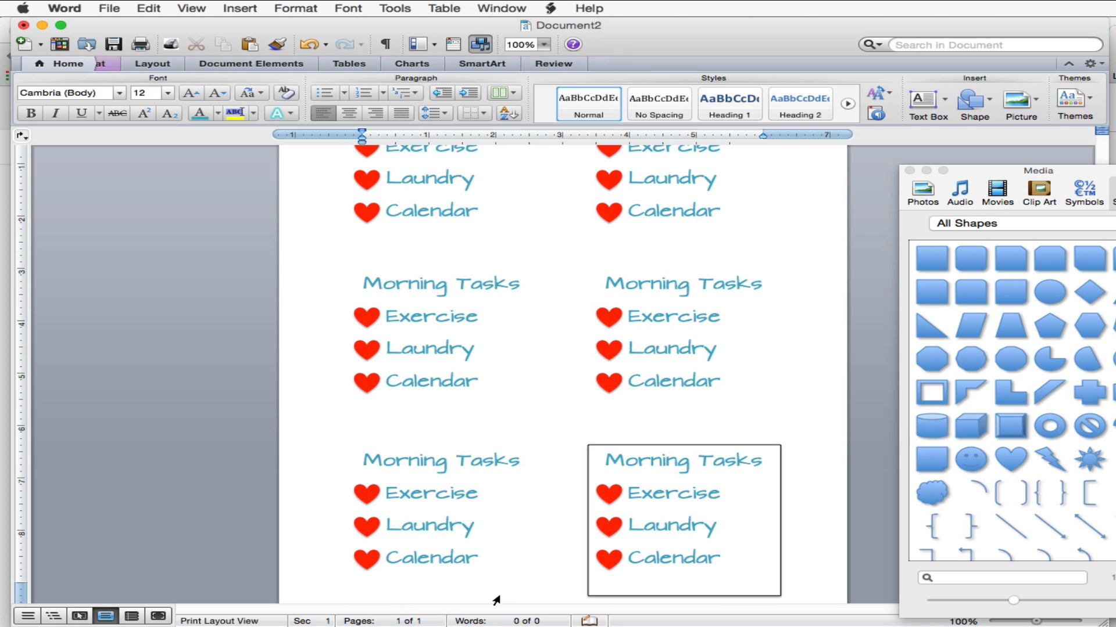
left_click(624, 597)
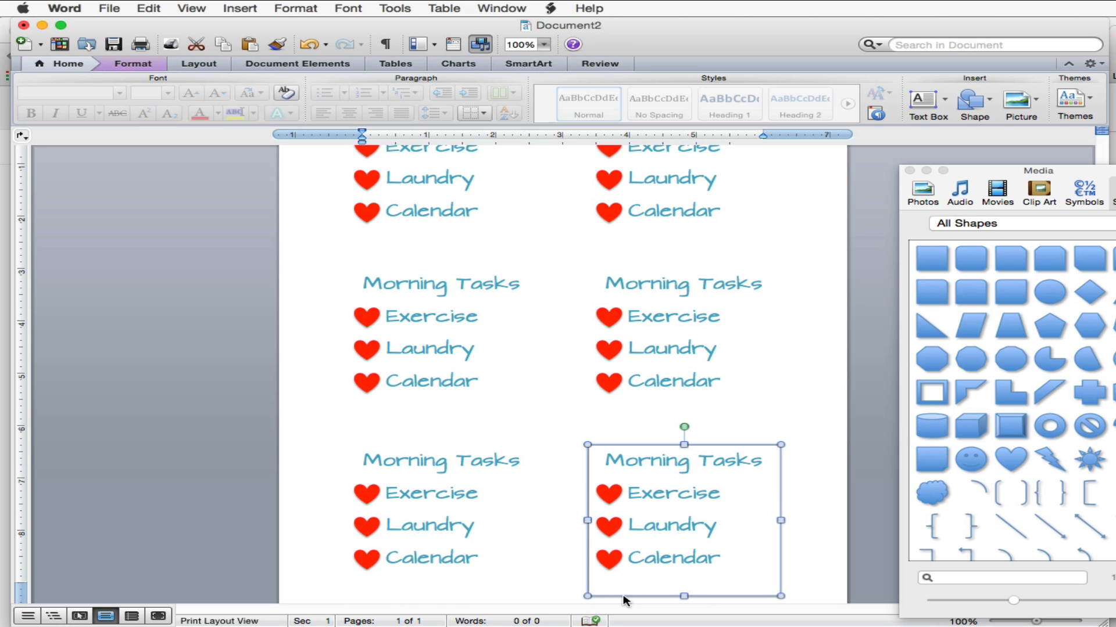
key("Delete")
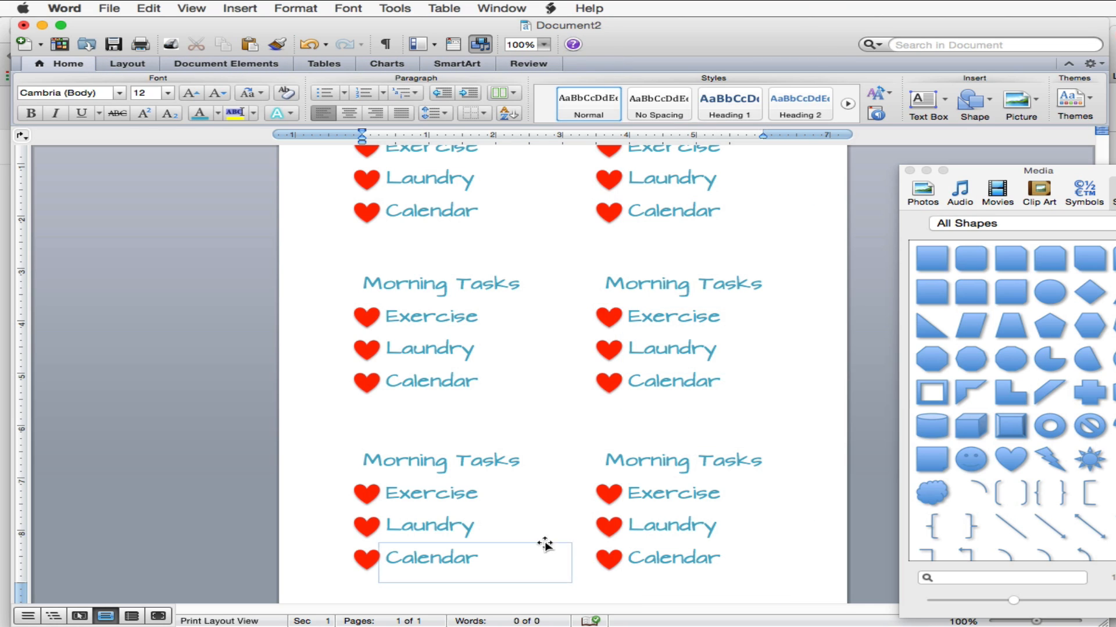
scroll(479, 481, "up", 4)
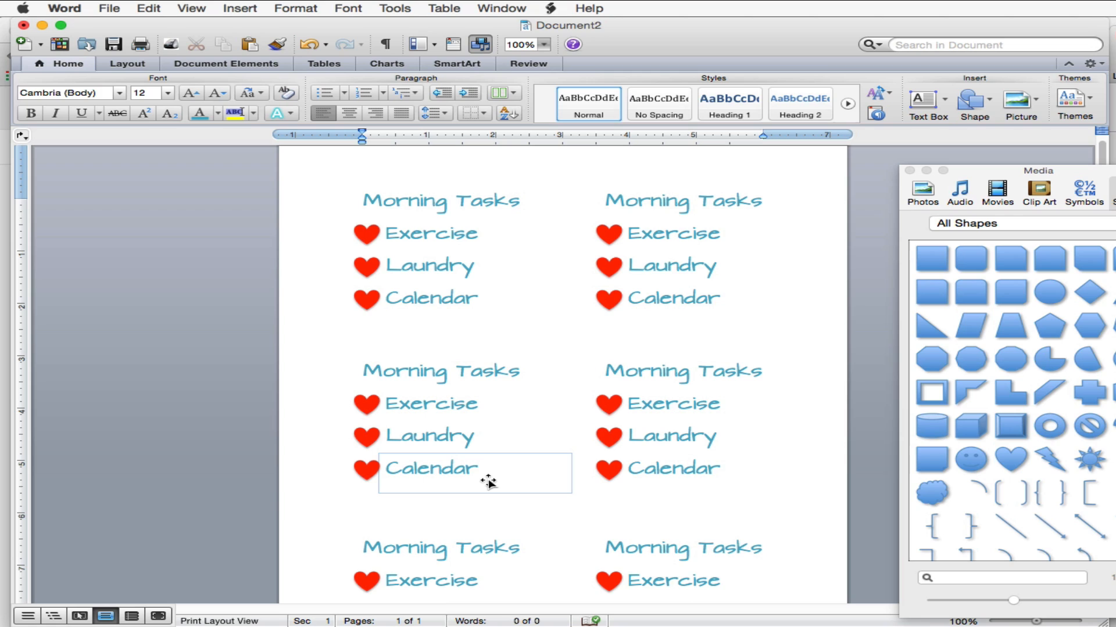